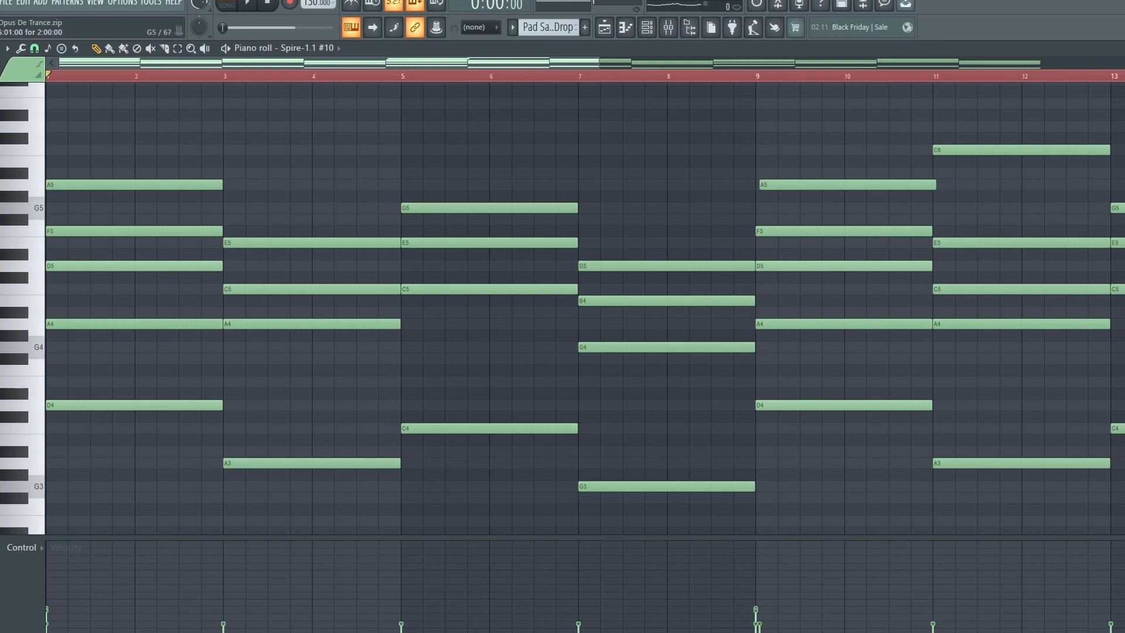
- Play the chord pattern in the piano roll to hear it
{"action": "scroll", "coordinate": [668, 266], "scroll_direction": "down", "scroll_amount": 2}
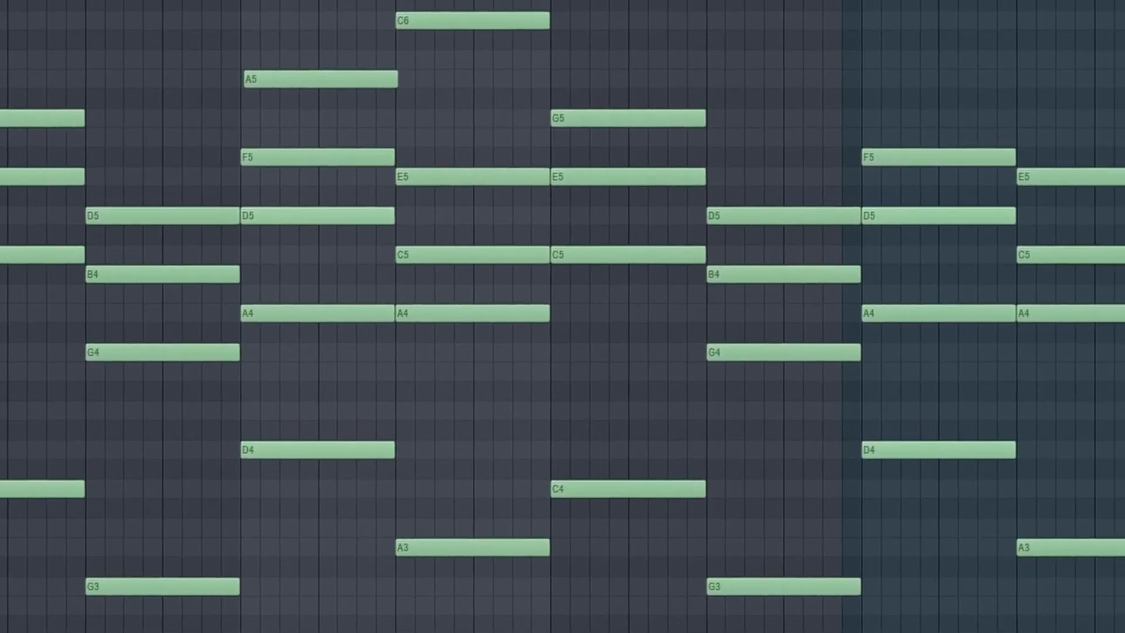
{"action": "key", "text": "space"}
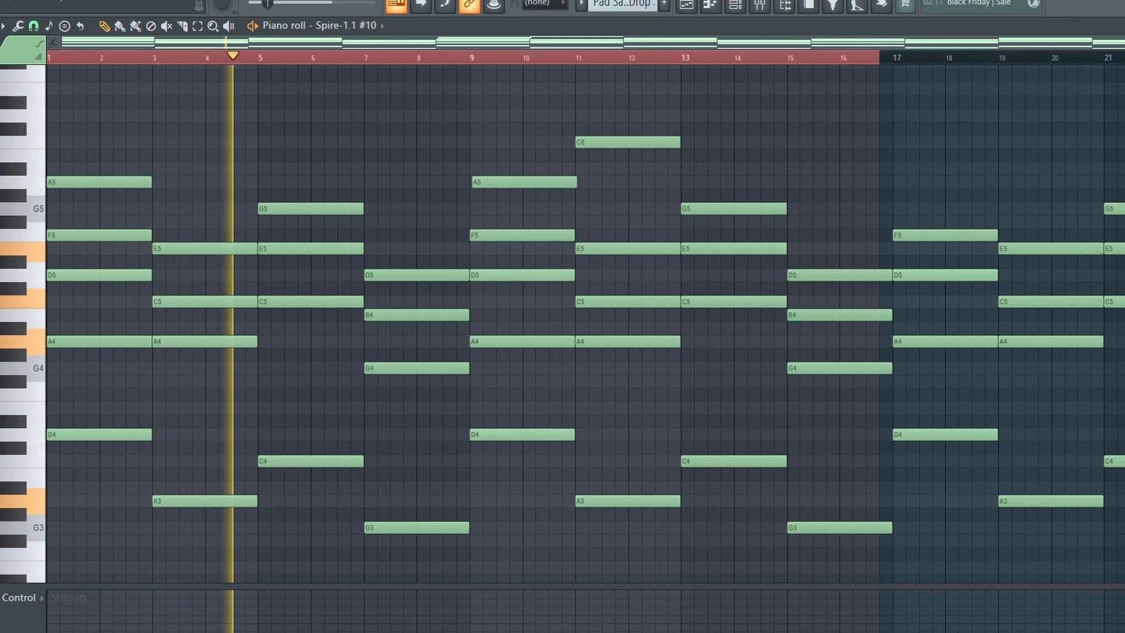
{"action": "key", "text": "space"}
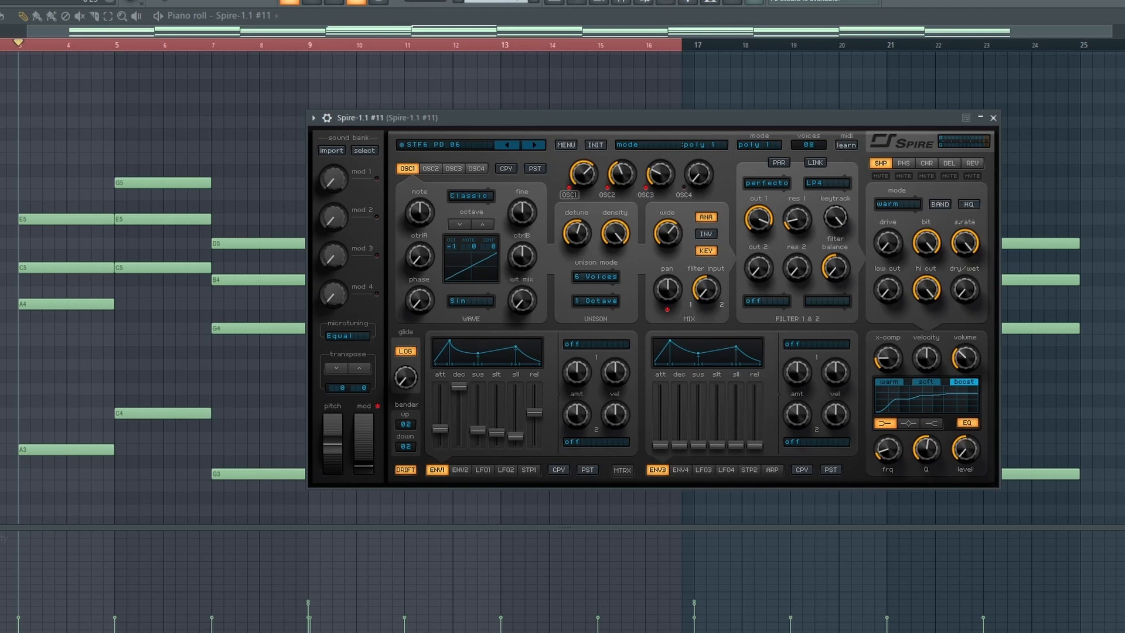
- Close the Spire synth window and play the chord pattern again
{"action": "key", "text": "Escape"}
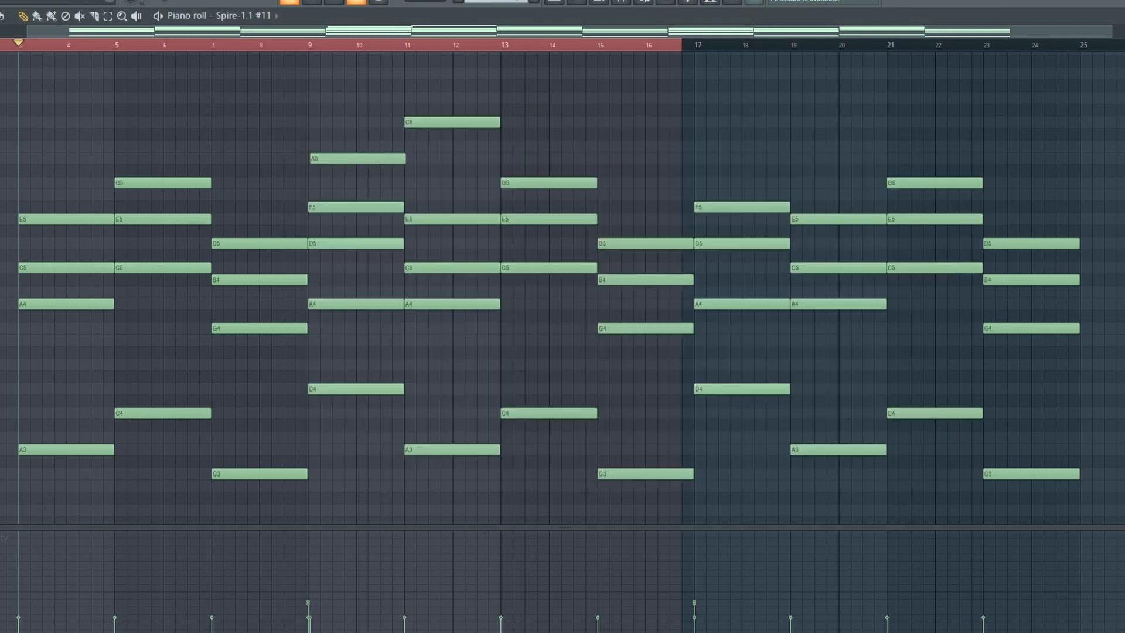
{"action": "key", "text": "space"}
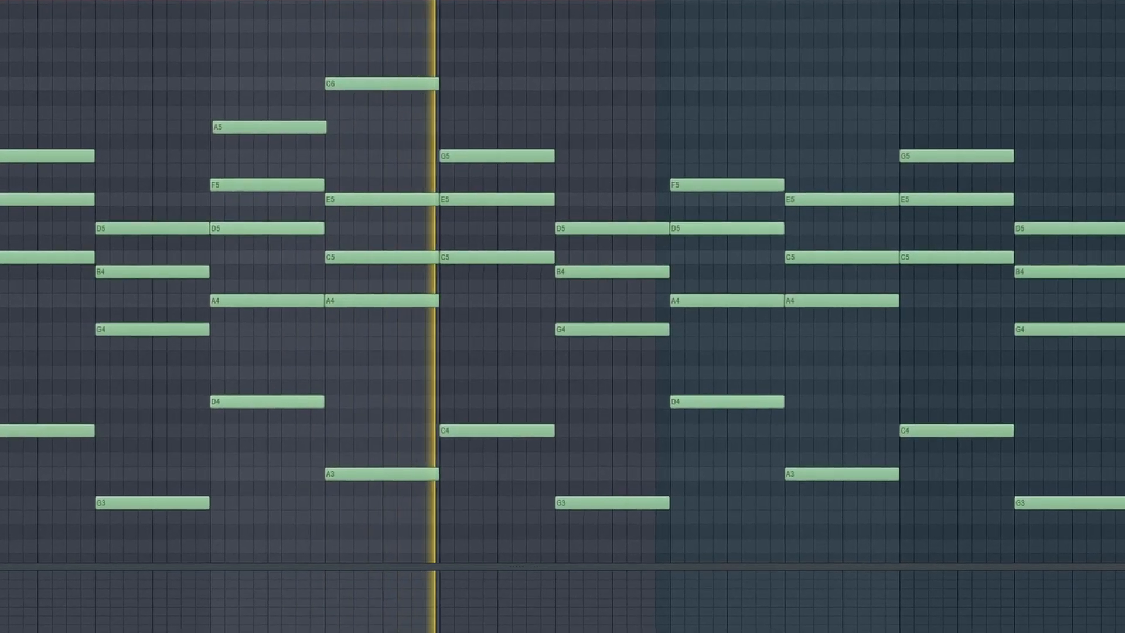
{"action": "key", "text": "space"}
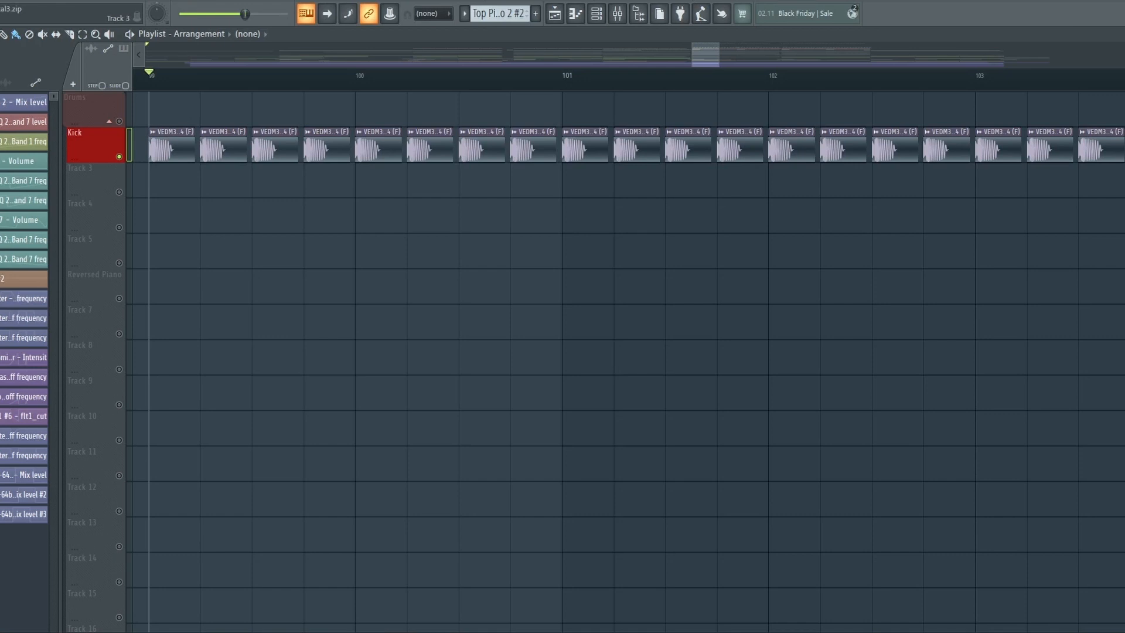
- Open the Kick track clip's audio settings, move the window aside, and play the kick section
{"action": "double_click", "coordinate": [170, 146]}
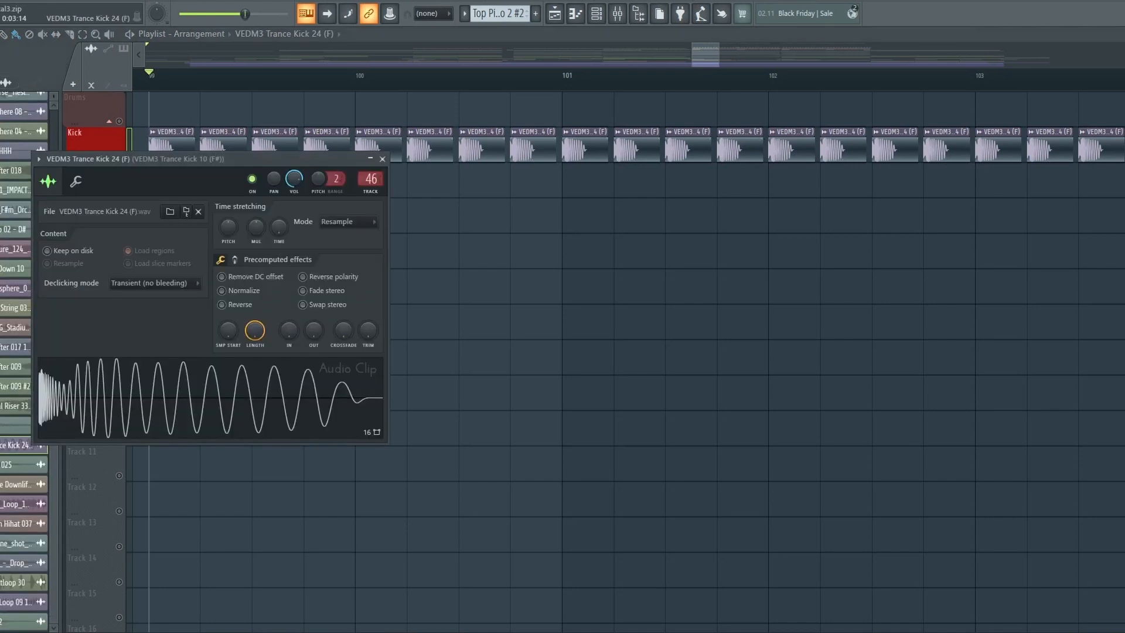
{"action": "left_click_drag", "start_coordinate": [263, 159], "coordinate": [486, 186]}
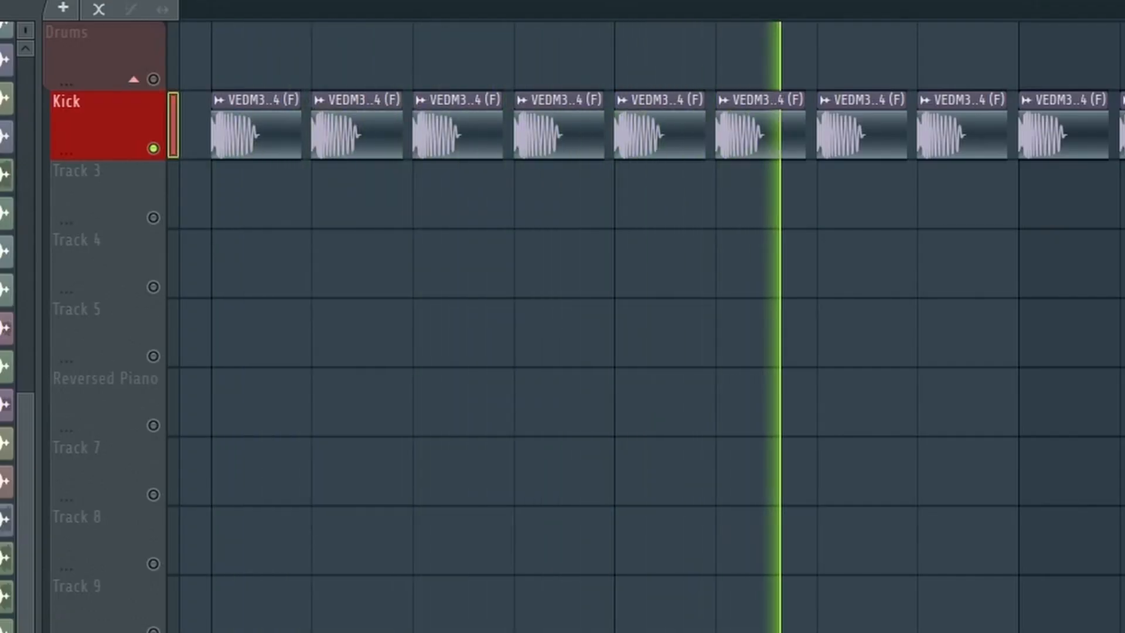
{"action": "key", "text": "space"}
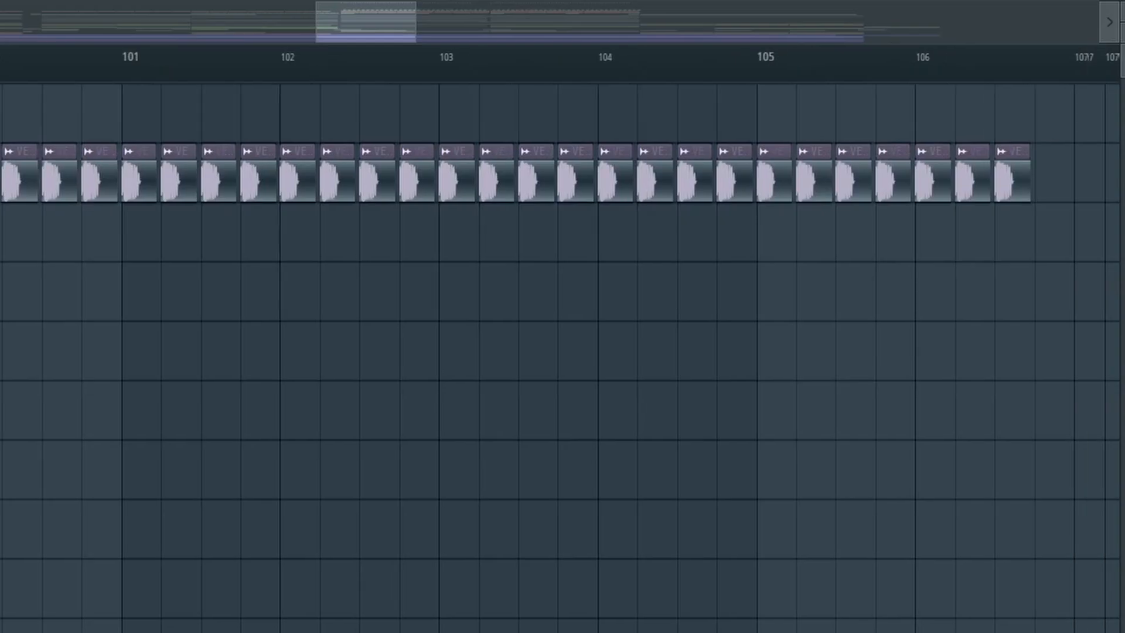
{"action": "scroll", "coordinate": [560, 357], "scroll_direction": "right", "scroll_amount": 4}
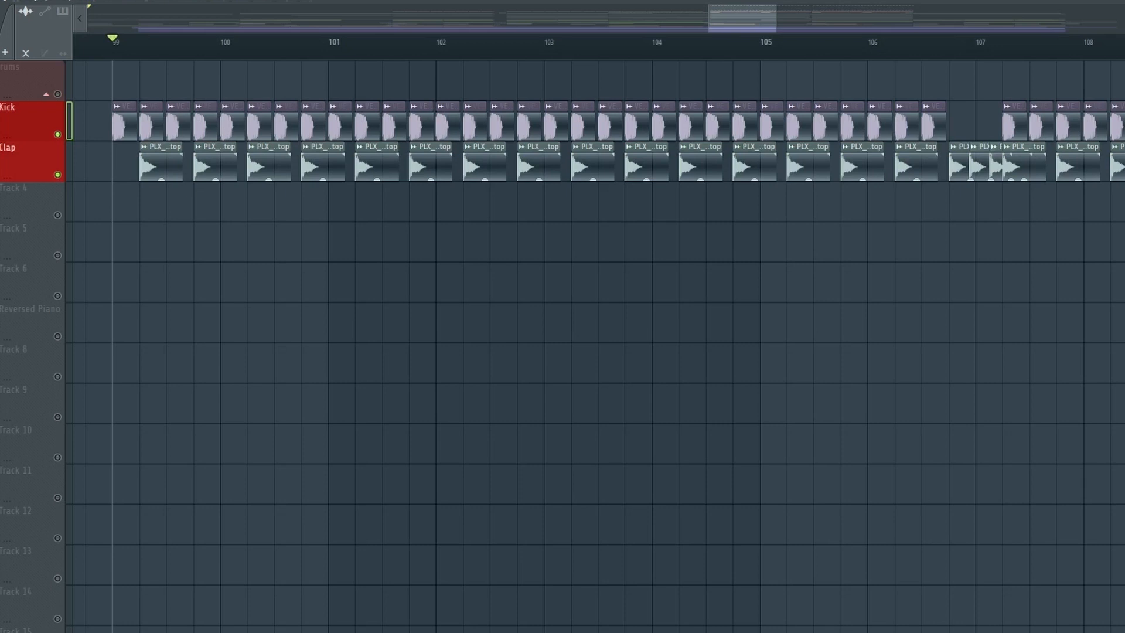
- Inspect the Clap track clip's audio settings, close them, and play the section
{"action": "double_click", "coordinate": [168, 146]}
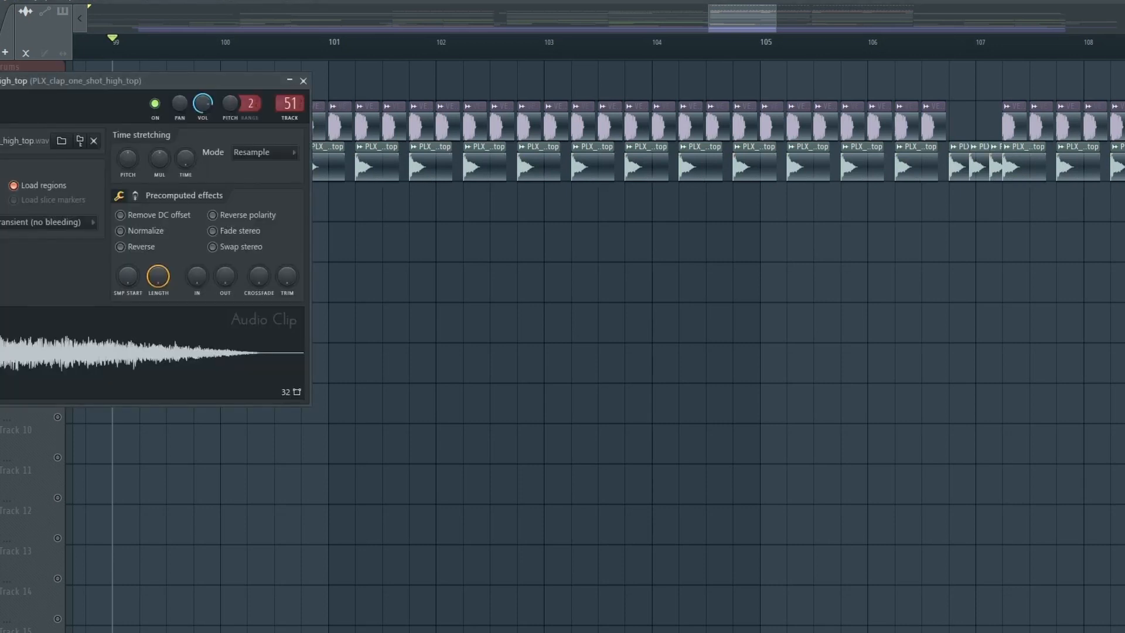
{"action": "left_click", "coordinate": [303, 81]}
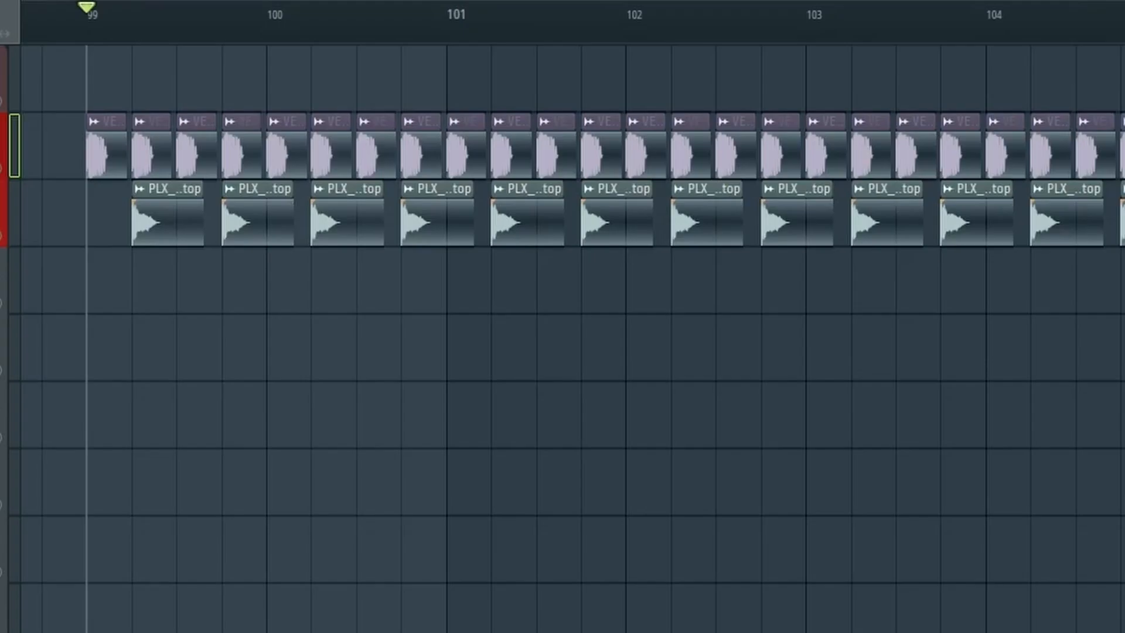
{"action": "key", "text": "space"}
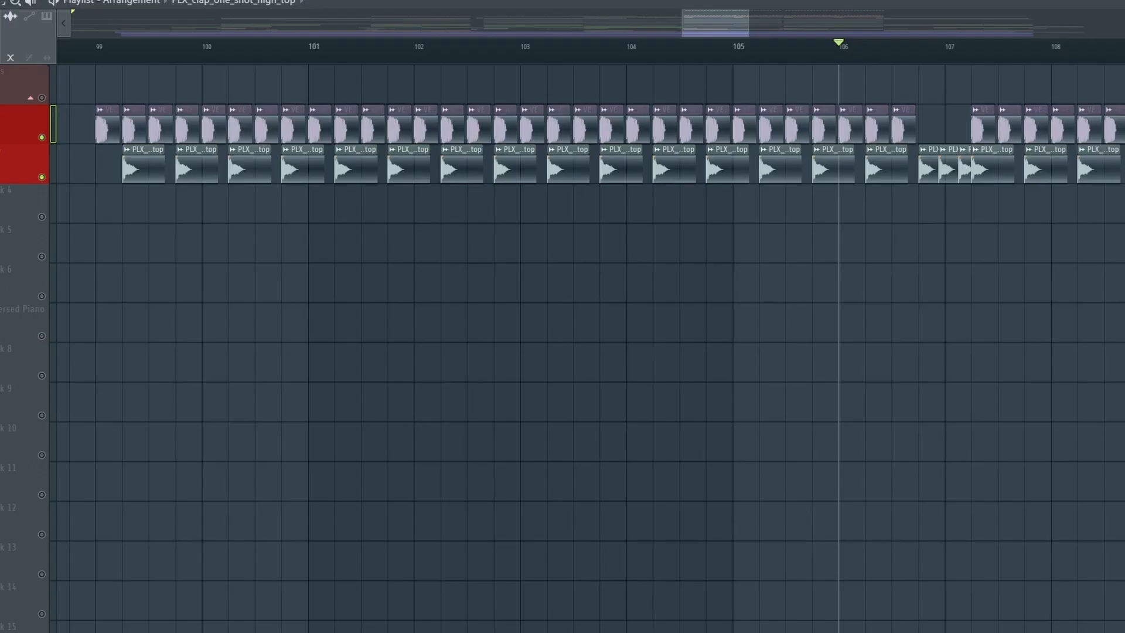
{"action": "key", "text": "space"}
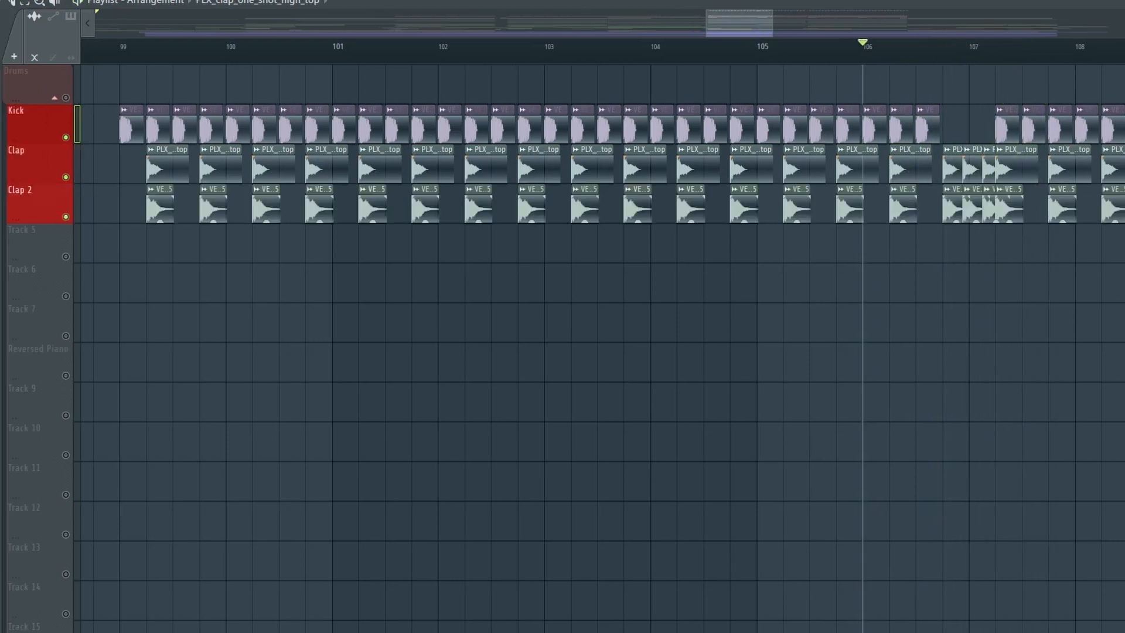
- Inspect the Clap 2 track clip's audio settings, close them, and play the section
{"action": "double_click", "coordinate": [152, 208]}
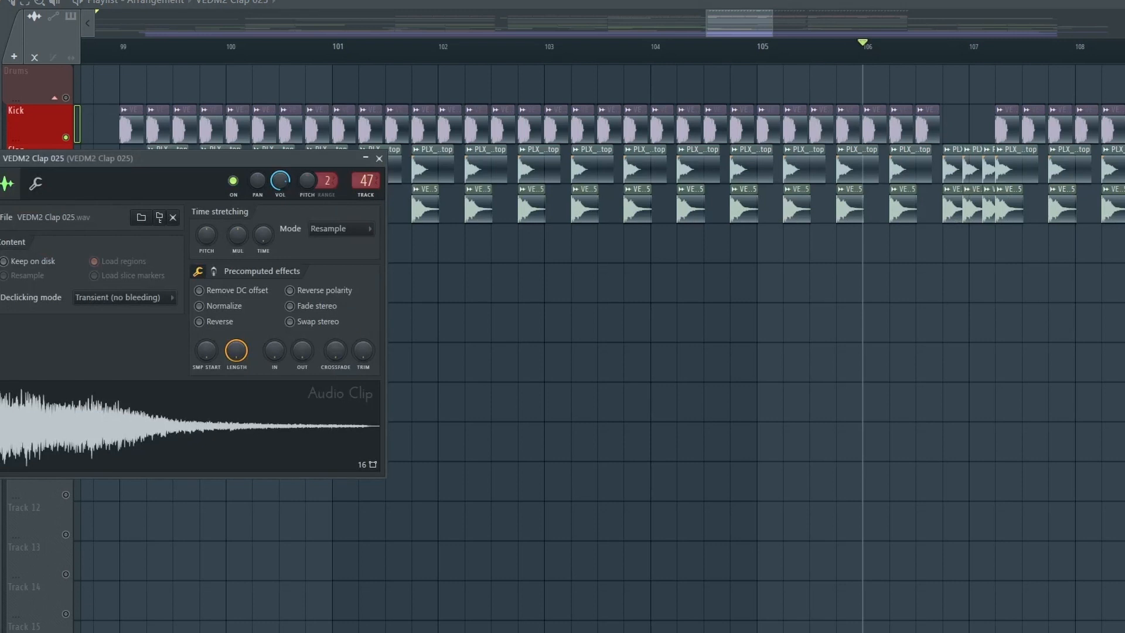
{"action": "left_click", "coordinate": [379, 159]}
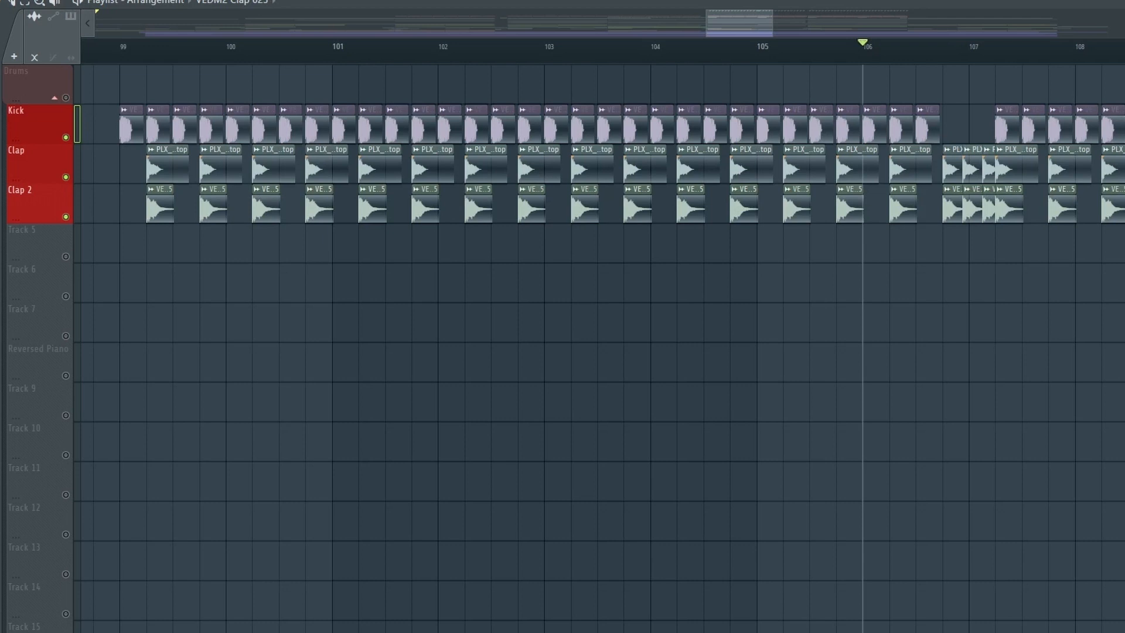
{"action": "key", "text": "space"}
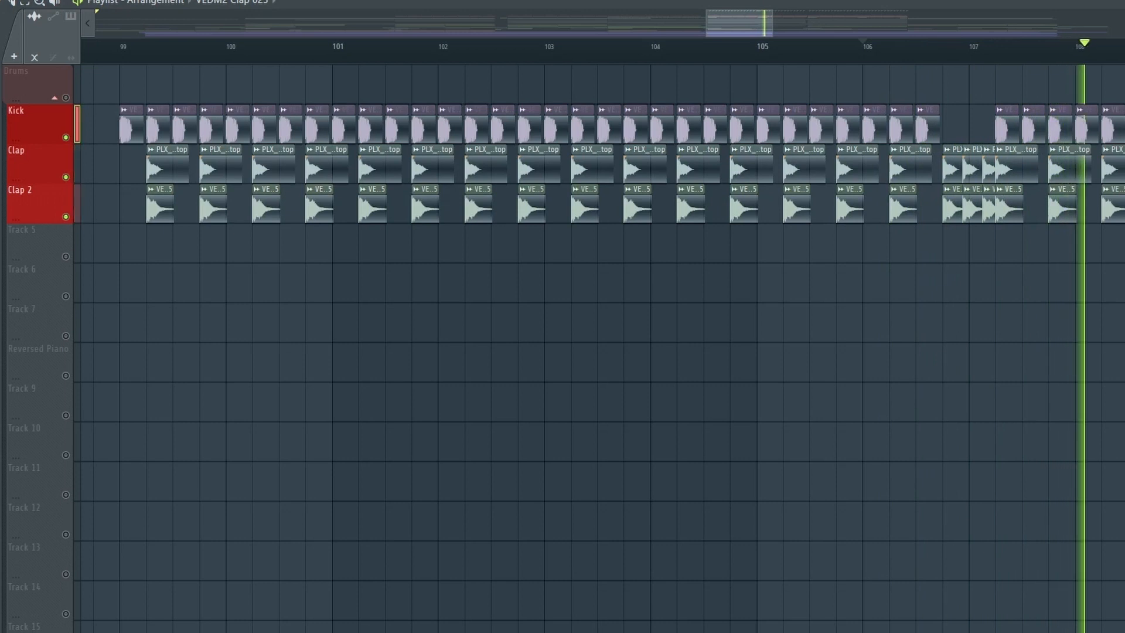
{"action": "key", "text": "space"}
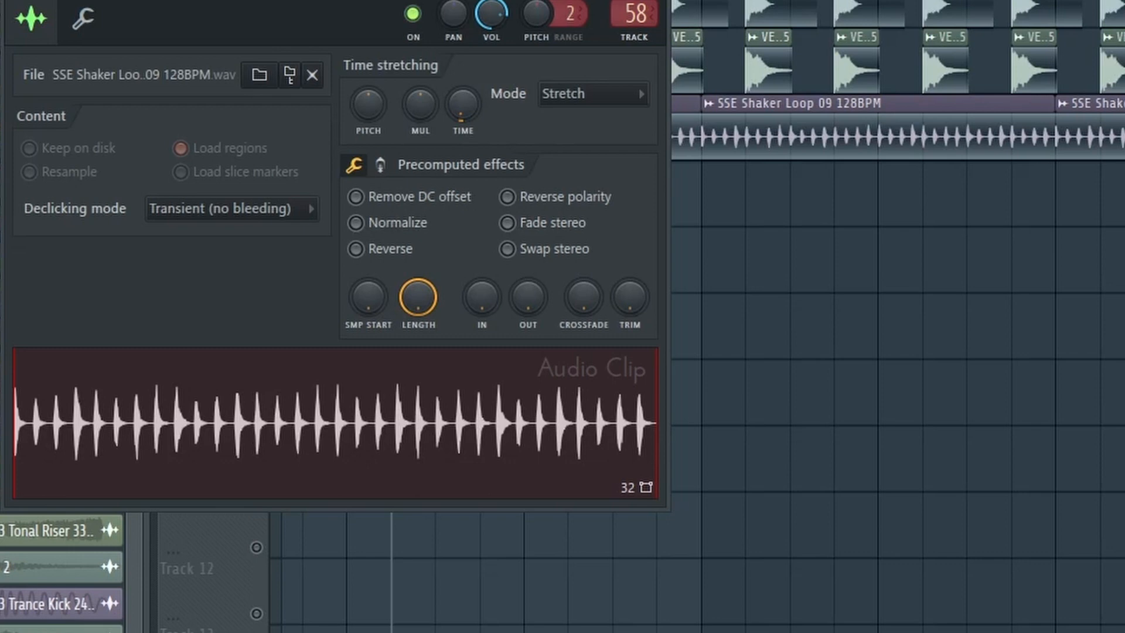
- Review the shaker loop clip settings, then open and close the Hihats loop clip settings
{"action": "left_click_drag", "start_coordinate": [282, 62], "coordinate": [654, 266]}
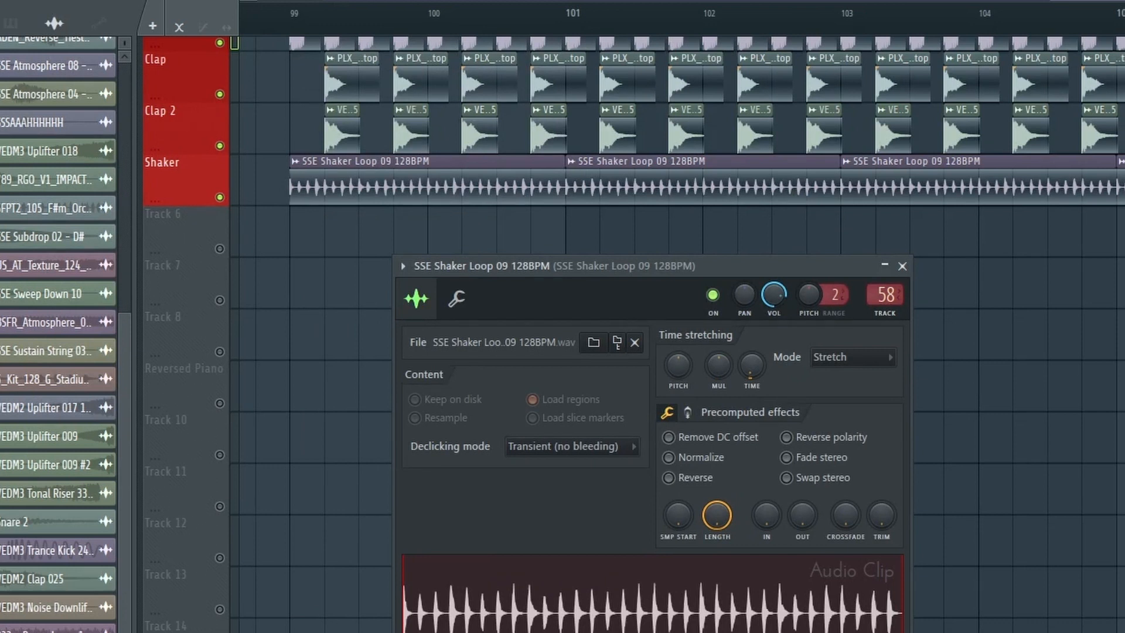
{"action": "left_click", "coordinate": [903, 265]}
{"action": "scroll", "coordinate": [633, 334], "scroll_direction": "down", "scroll_amount": 2}
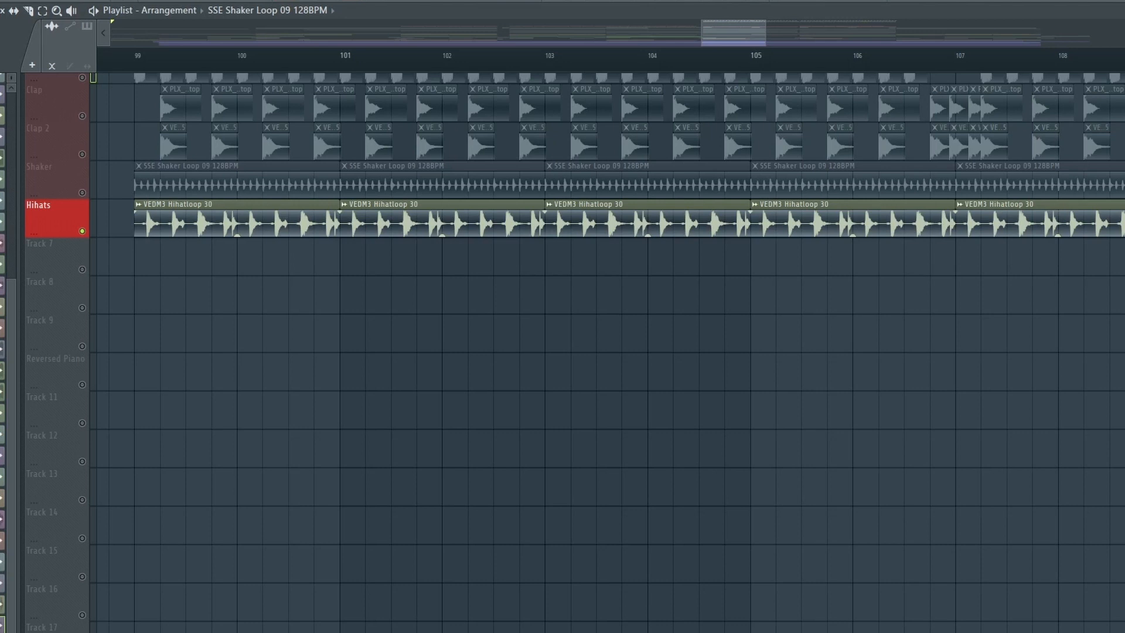
{"action": "double_click", "coordinate": [253, 223]}
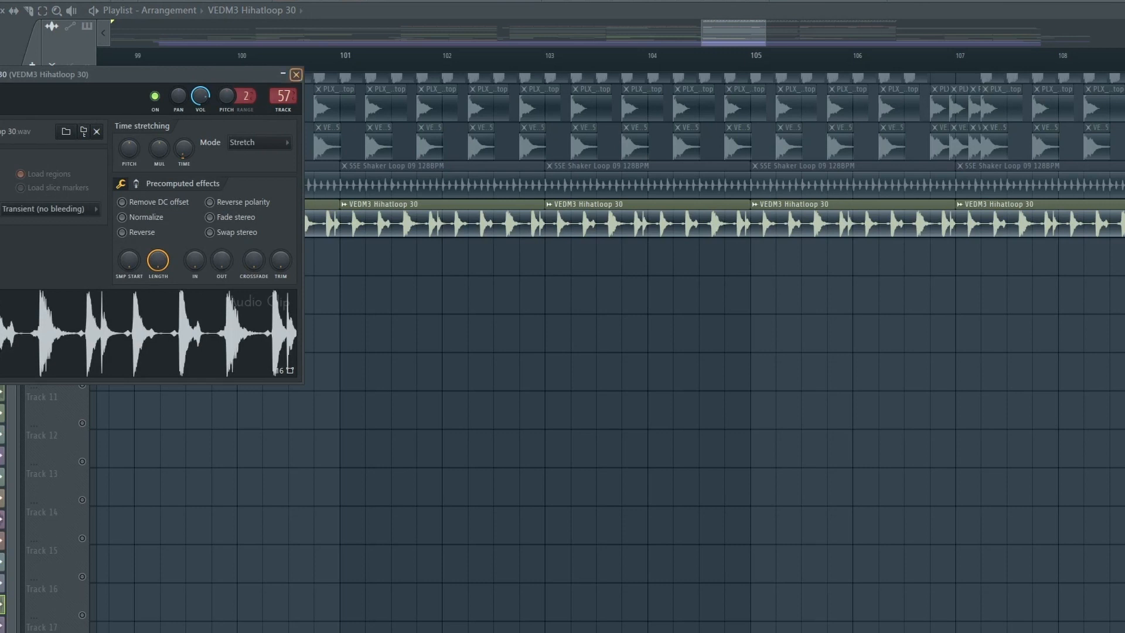
{"action": "left_click", "coordinate": [296, 74]}
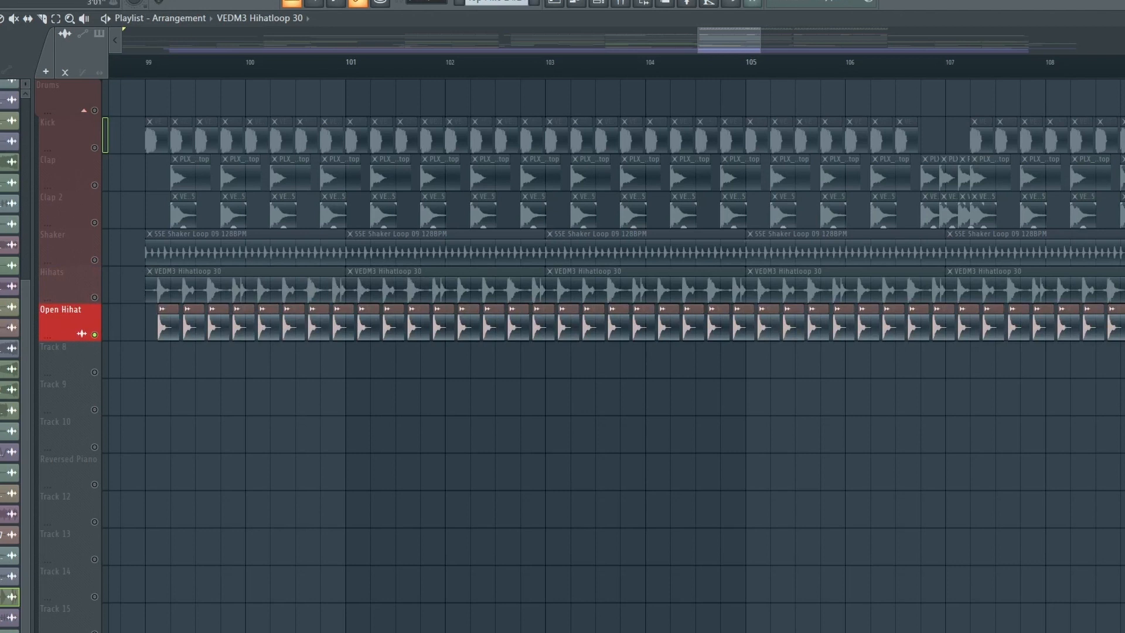
- Play the Open Hihat section and scroll through the tracks below it
{"action": "key", "text": "space"}
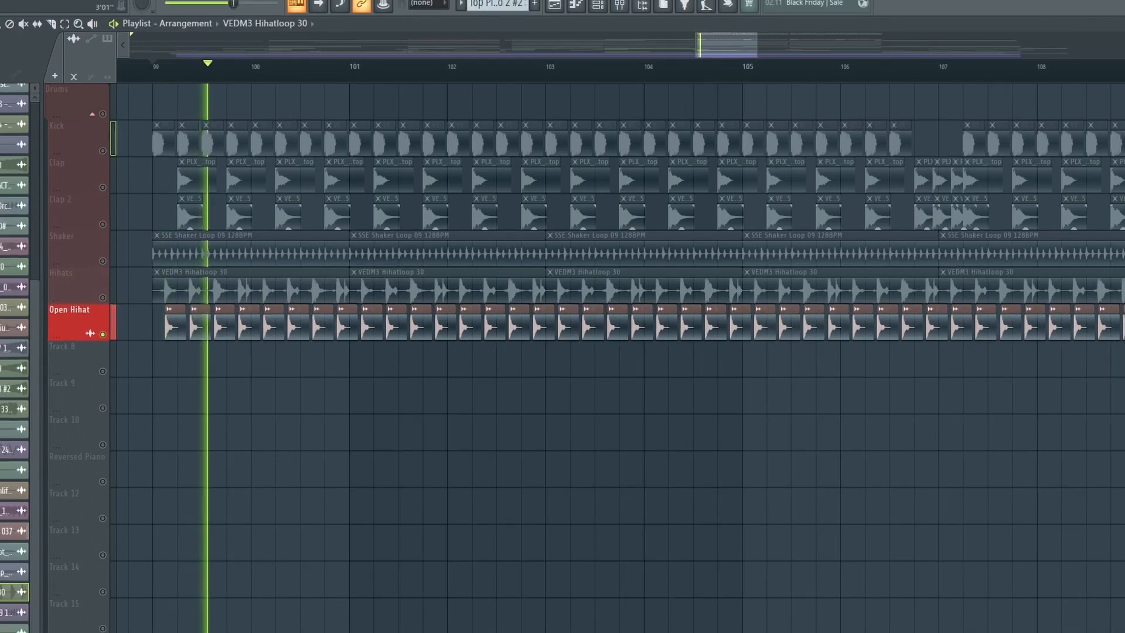
{"action": "key", "text": "space"}
{"action": "scroll", "coordinate": [616, 358], "scroll_direction": "down", "scroll_amount": 13}
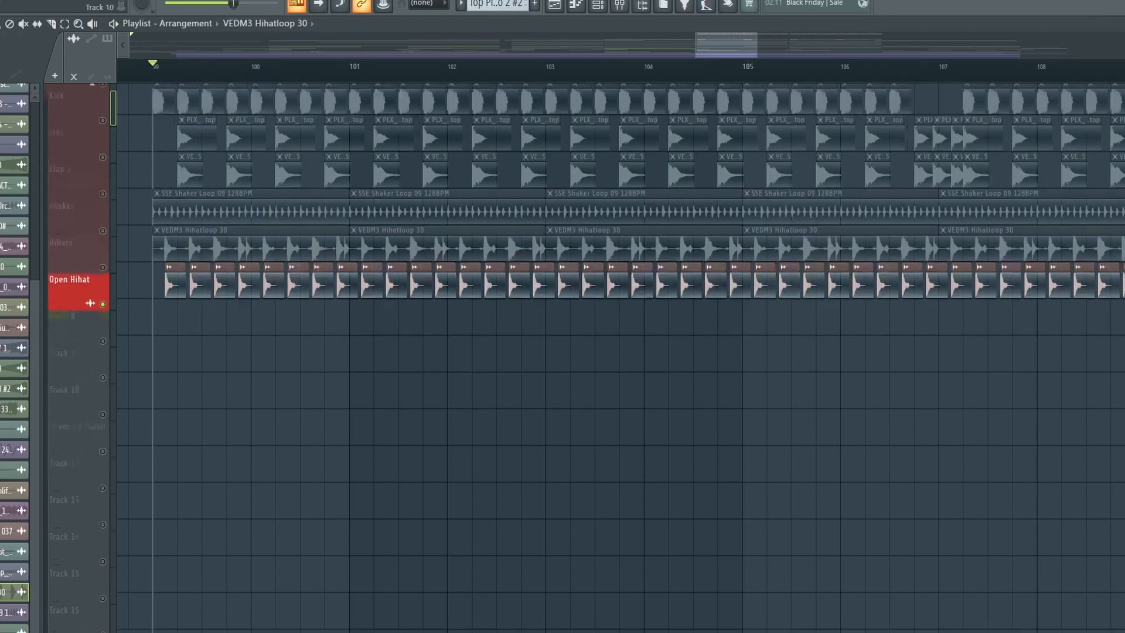
{"action": "scroll", "coordinate": [35, 480], "scroll_direction": "up", "scroll_amount": 8}
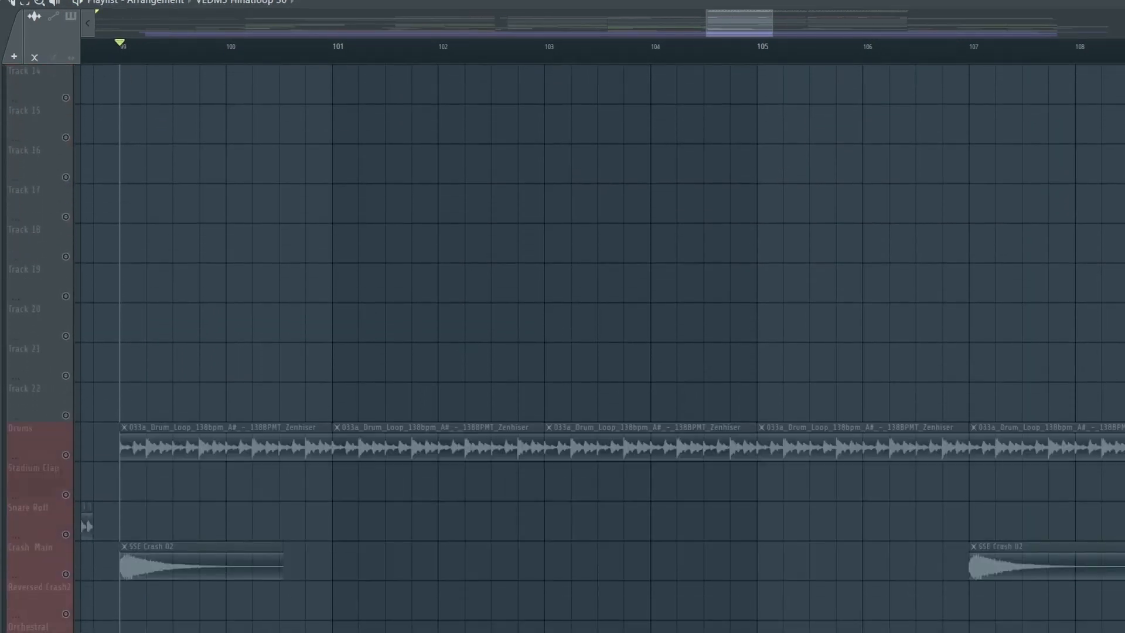
{"action": "scroll", "coordinate": [35, 164], "scroll_direction": "up", "scroll_amount": 2}
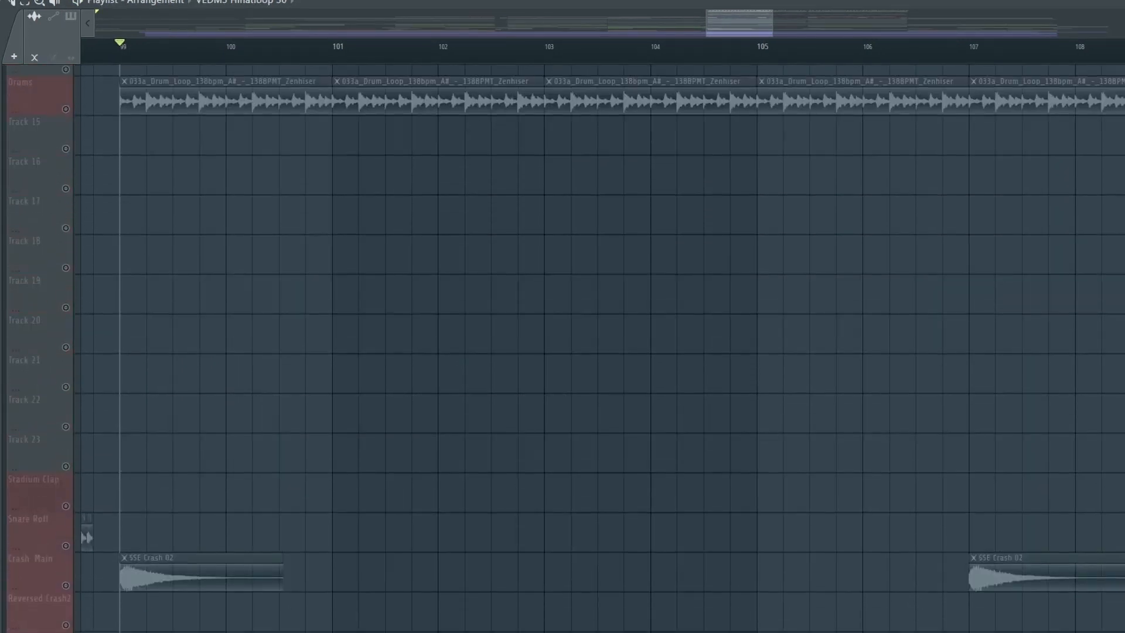
{"action": "scroll", "coordinate": [35, 164], "scroll_direction": "up", "scroll_amount": 7}
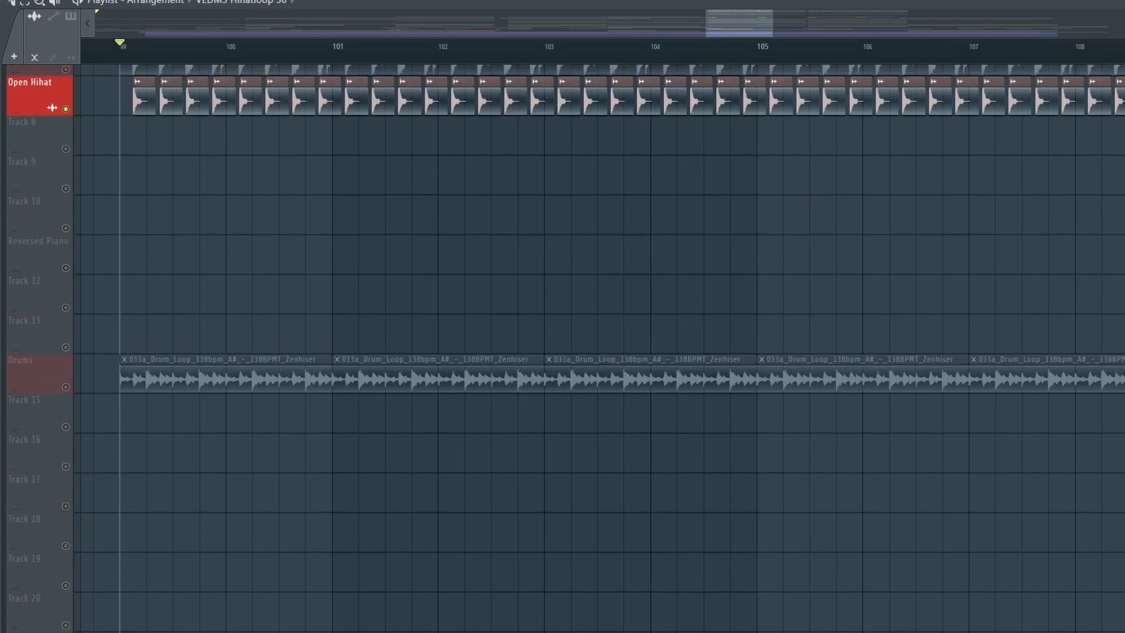
{"action": "scroll", "coordinate": [35, 164], "scroll_direction": "up", "scroll_amount": 6}
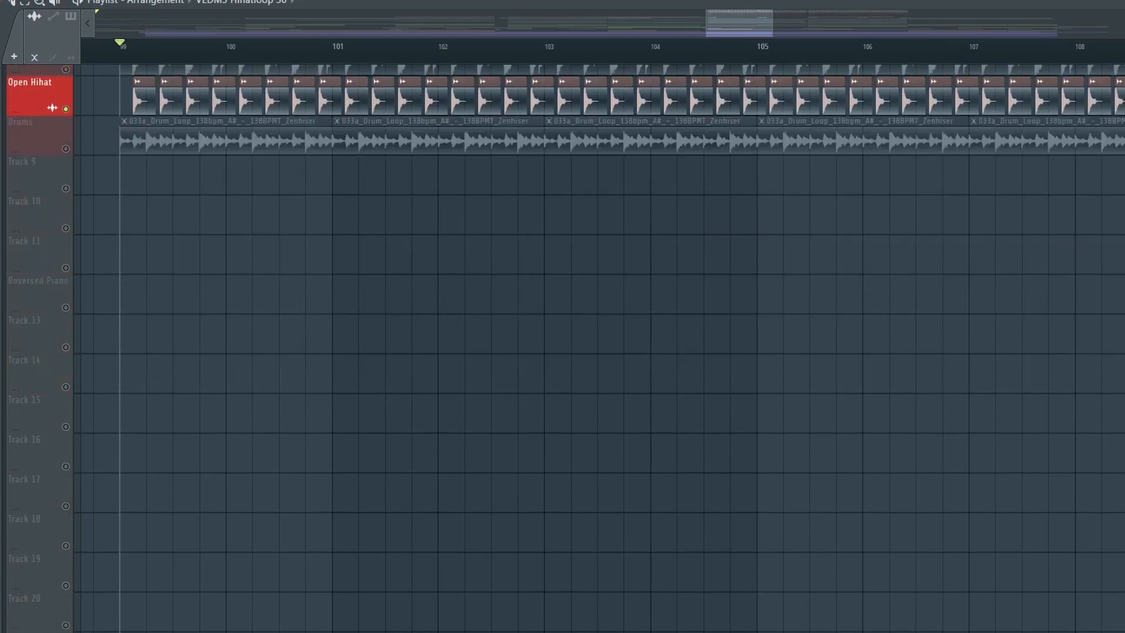
- Solo the Drums loop track and play it
{"action": "right_click", "coordinate": [66, 149]}
{"action": "scroll", "coordinate": [66, 149], "scroll_direction": "up", "scroll_amount": 6}
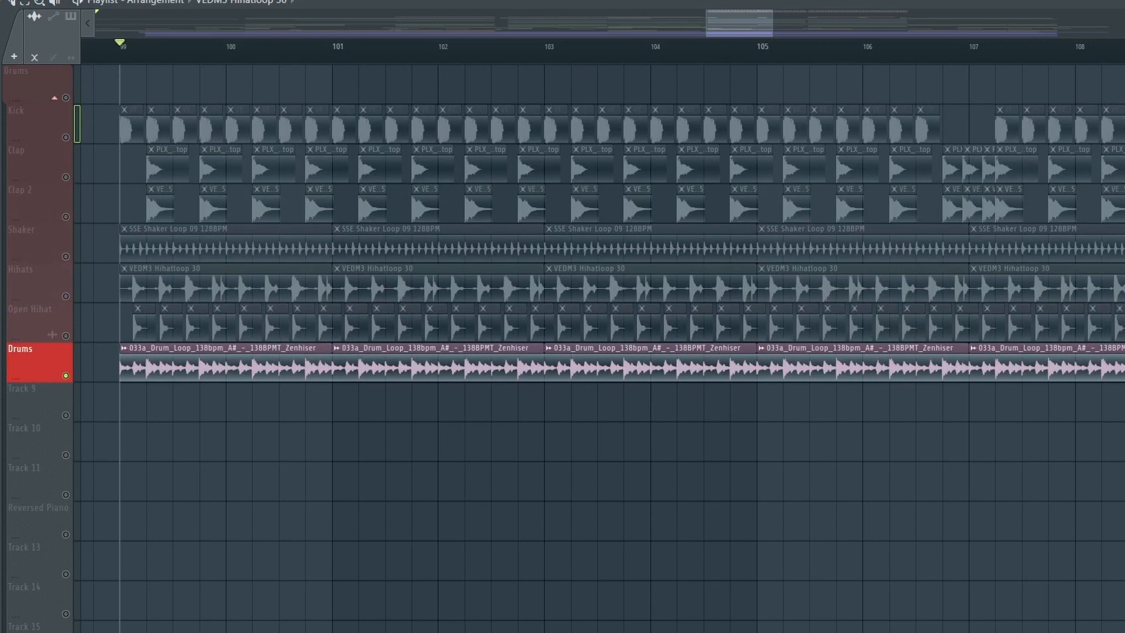
{"action": "key", "text": "space"}
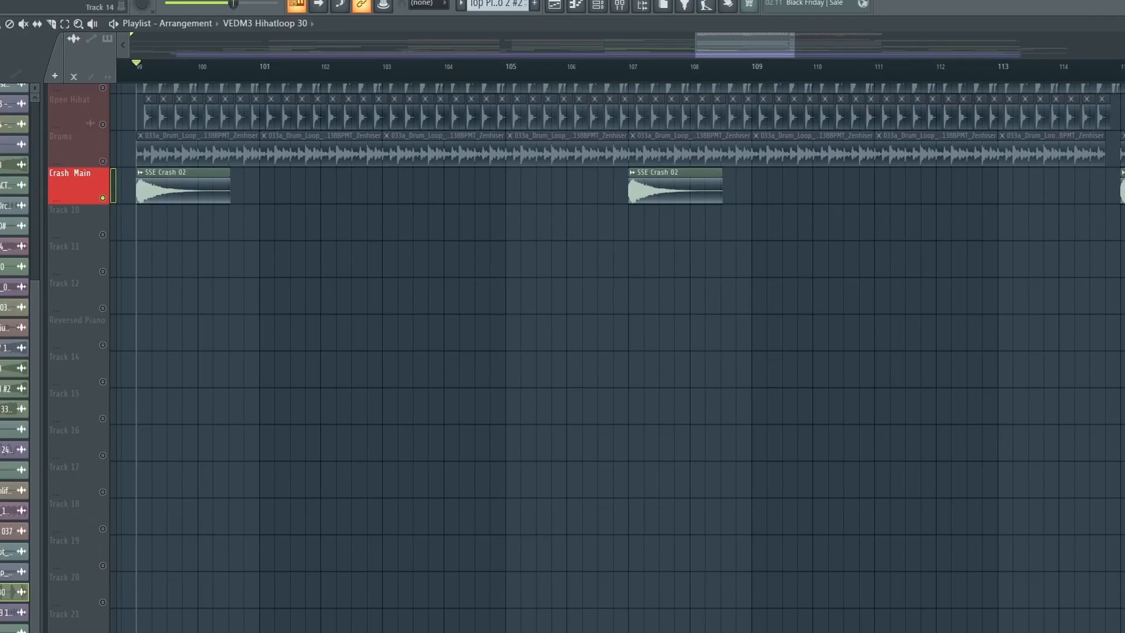
- Inspect the Crash Main clip's audio settings, close them, and play the section with the Stadium Clap loop
{"action": "scroll", "coordinate": [587, 351], "scroll_direction": "up", "scroll_amount": 4}
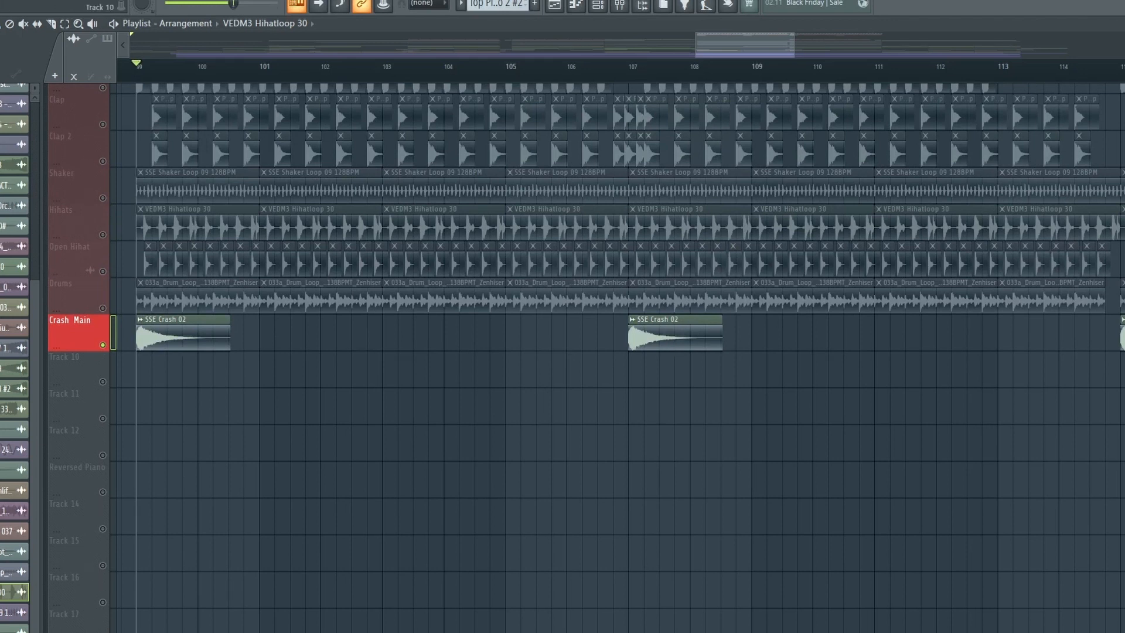
{"action": "double_click", "coordinate": [183, 337]}
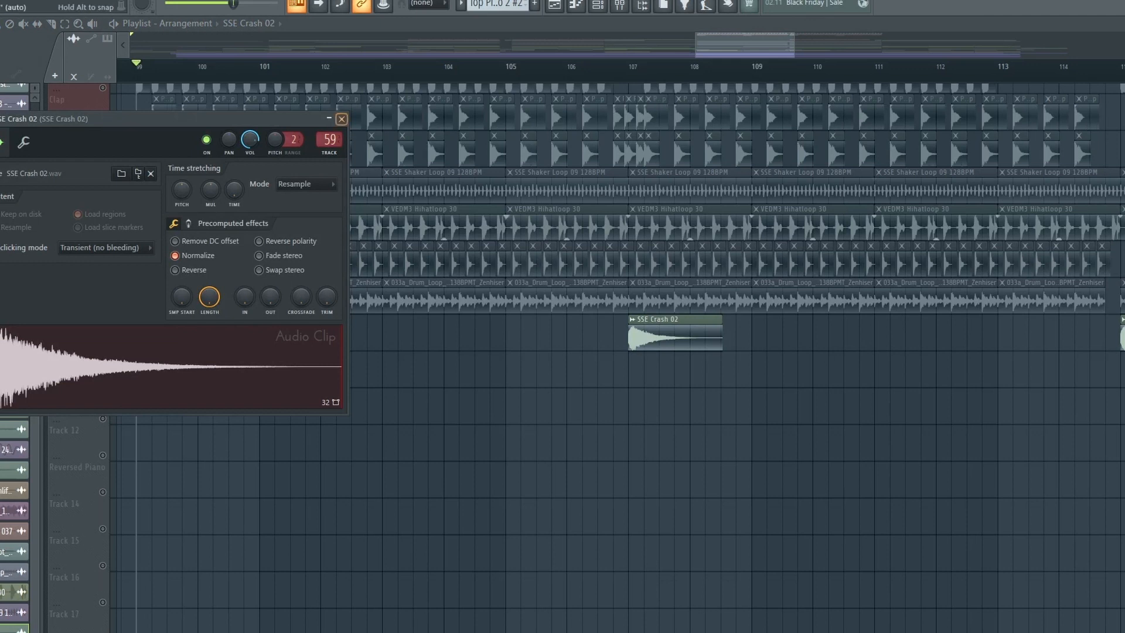
{"action": "left_click", "coordinate": [342, 119]}
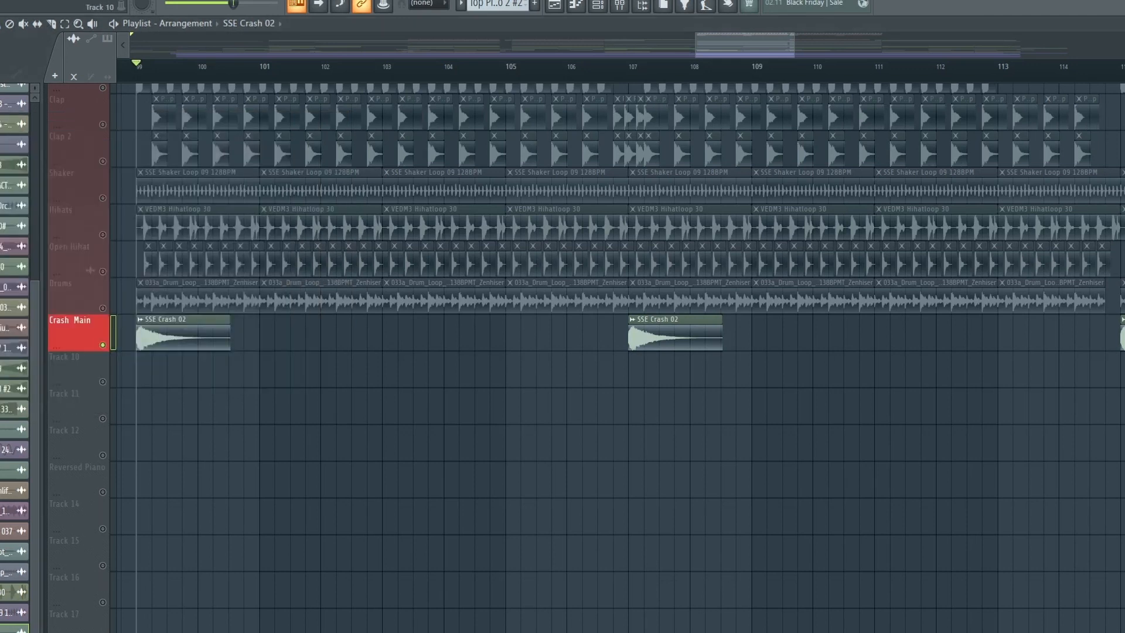
{"action": "scroll", "coordinate": [616, 352], "scroll_direction": "down", "scroll_amount": 5}
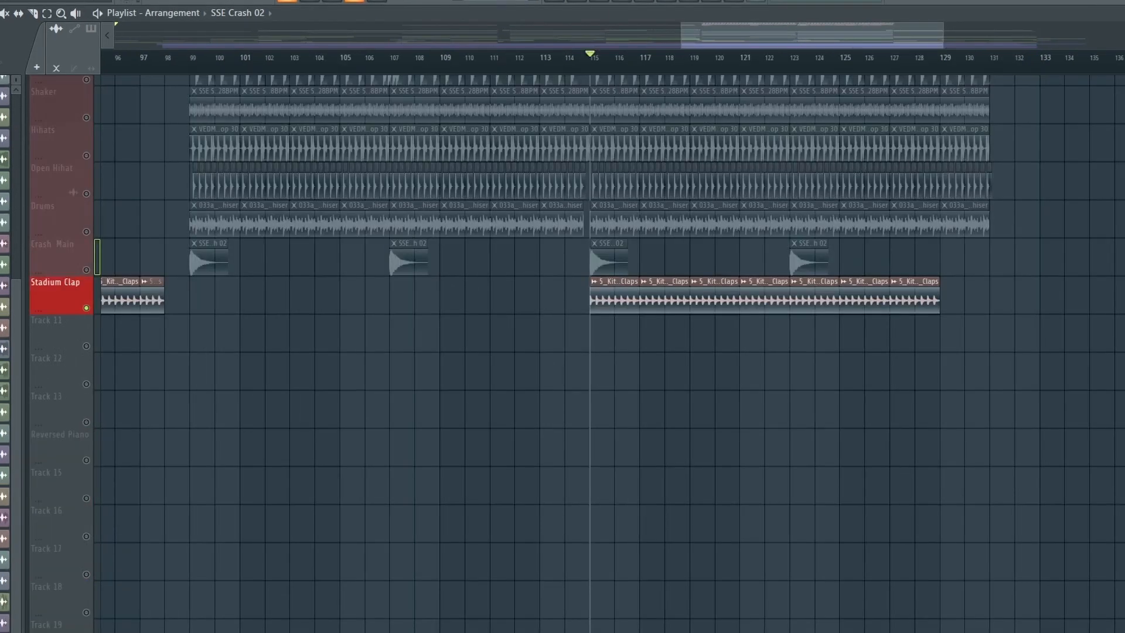
{"action": "key", "text": "space"}
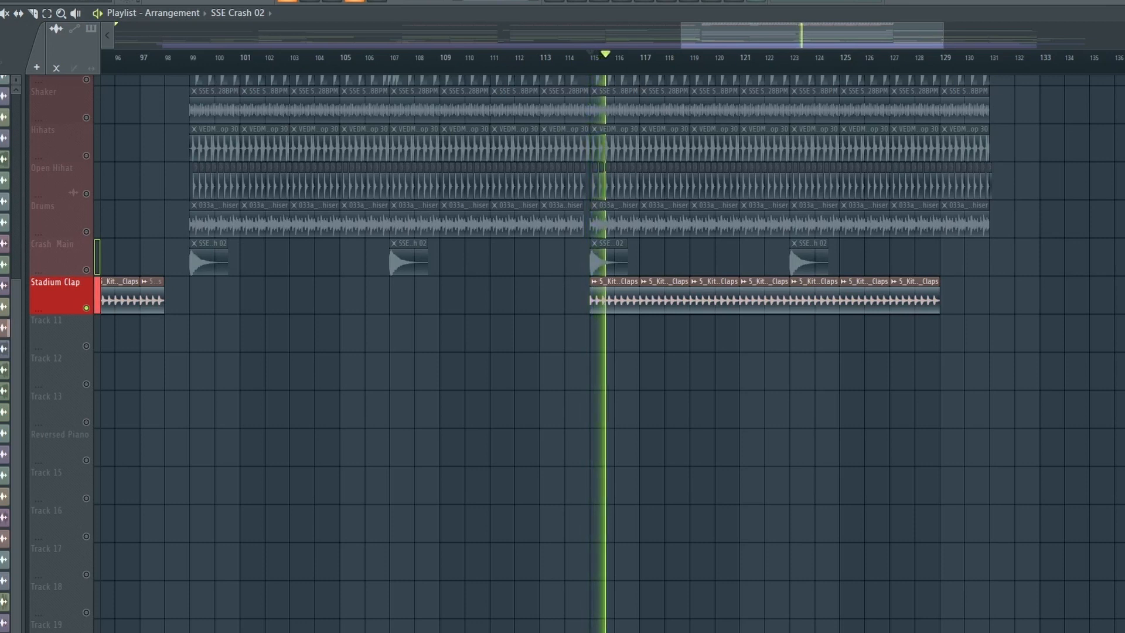
- Play back the drum section of the arrangement and scroll along with the playback
{"action": "key", "text": "space"}
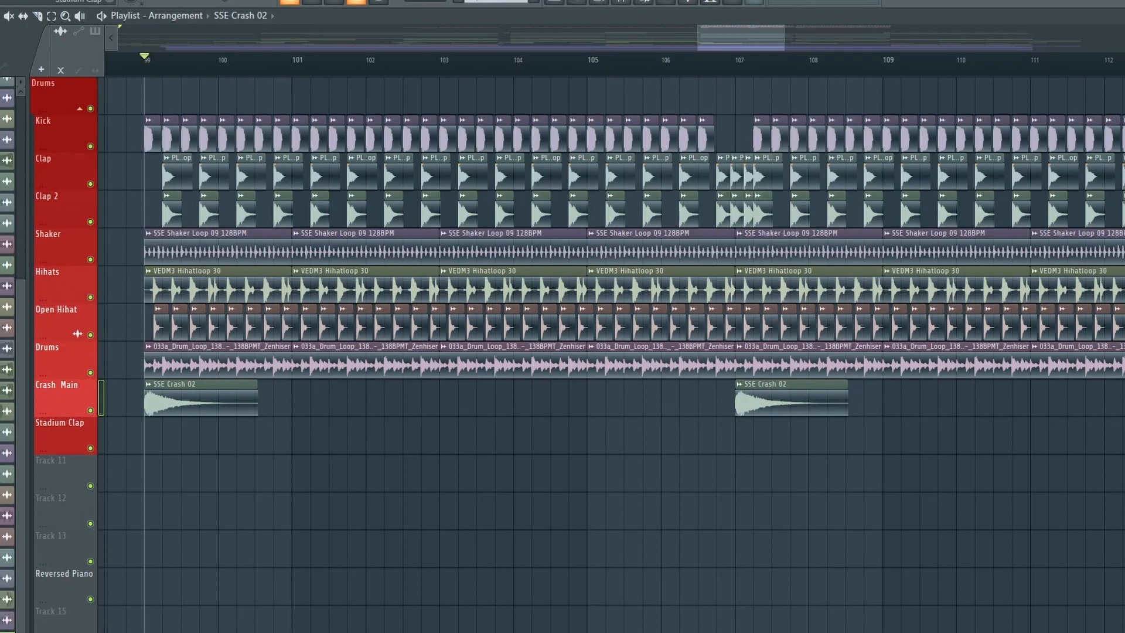
{"action": "key", "text": "space"}
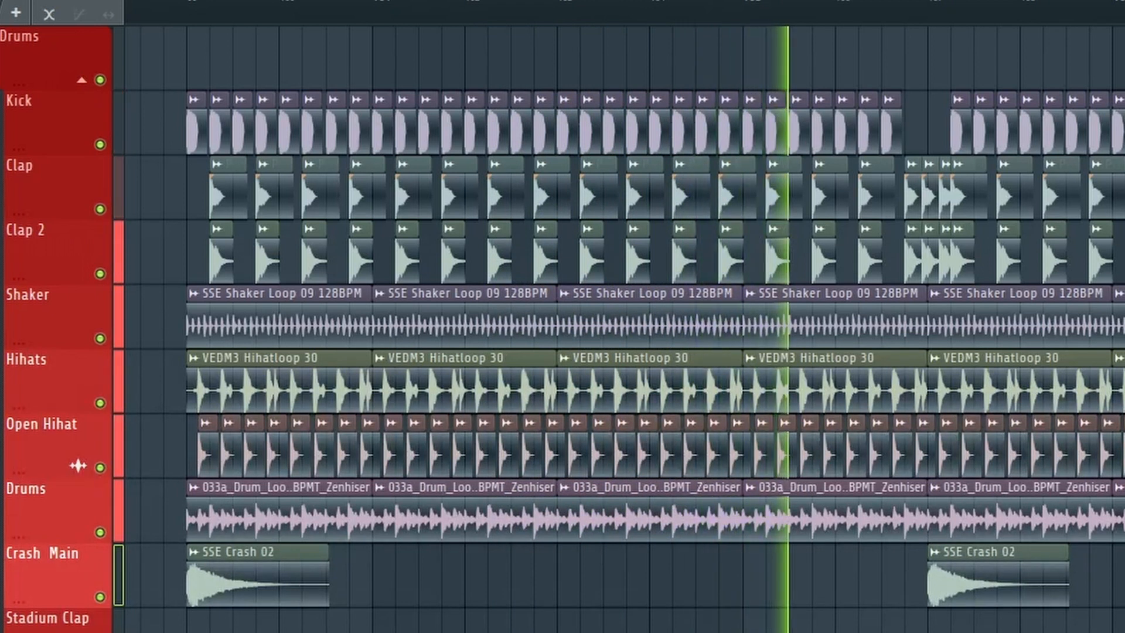
{"action": "scroll", "coordinate": [625, 328], "scroll_direction": "right", "scroll_amount": 8}
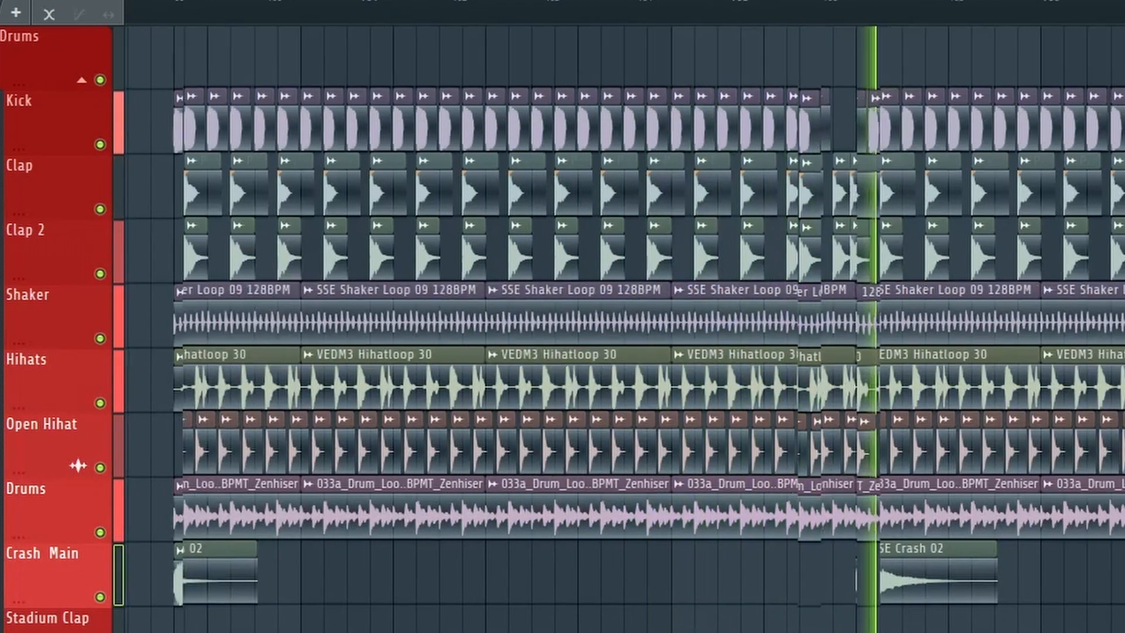
{"action": "scroll", "coordinate": [625, 329], "scroll_direction": "right", "scroll_amount": 2}
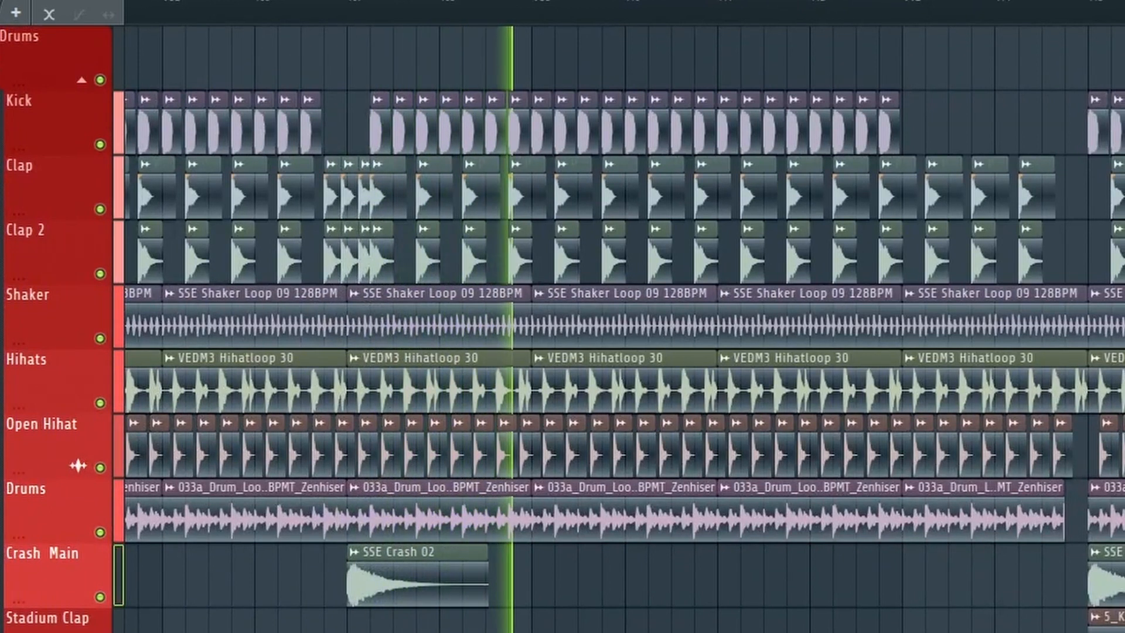
{"action": "scroll", "coordinate": [625, 328], "scroll_direction": "right", "scroll_amount": 8}
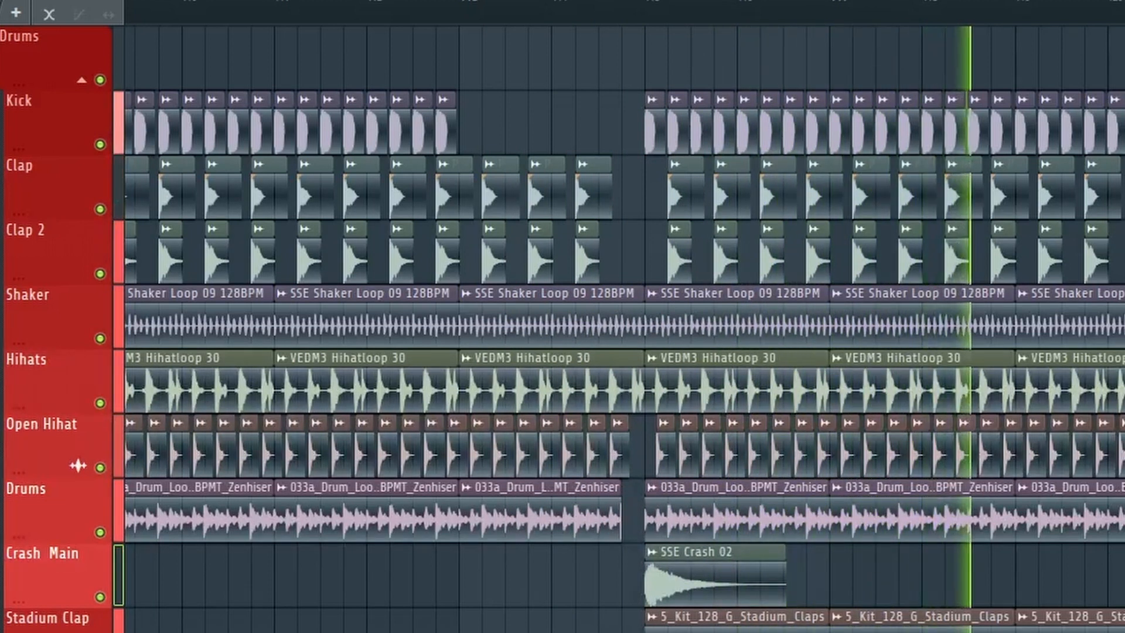
- Inspect the Drop Bass notes in the piano roll and play the pattern
{"action": "scroll", "coordinate": [340, 316], "scroll_direction": "down", "scroll_amount": 4}
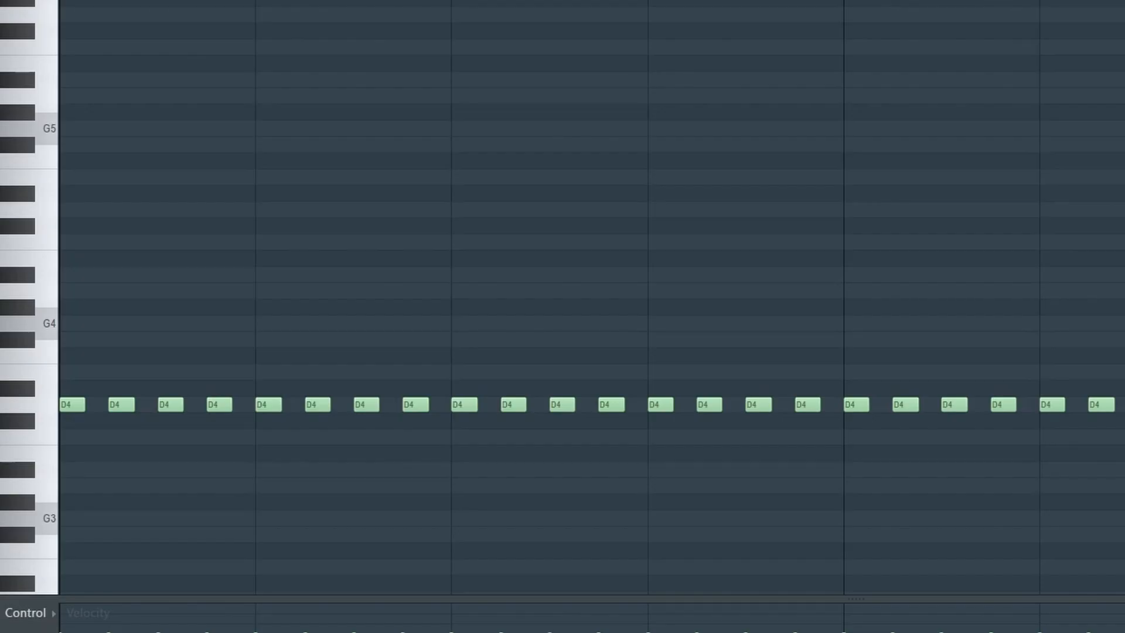
{"action": "scroll", "coordinate": [592, 297], "scroll_direction": "down", "scroll_amount": 5}
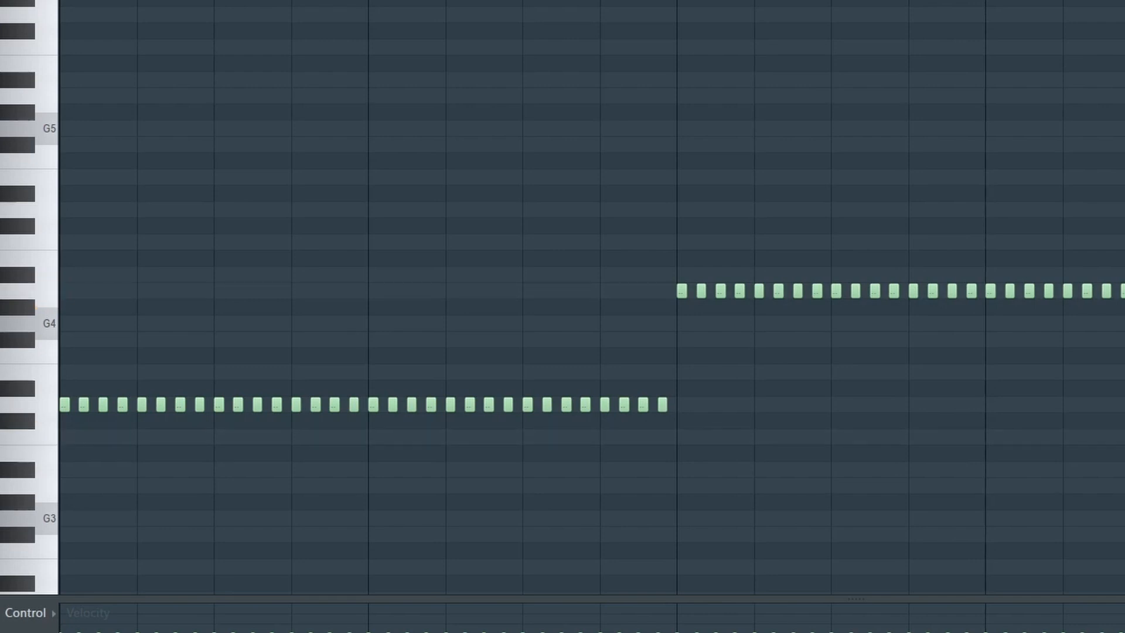
{"action": "scroll", "coordinate": [592, 298], "scroll_direction": "right", "scroll_amount": 8}
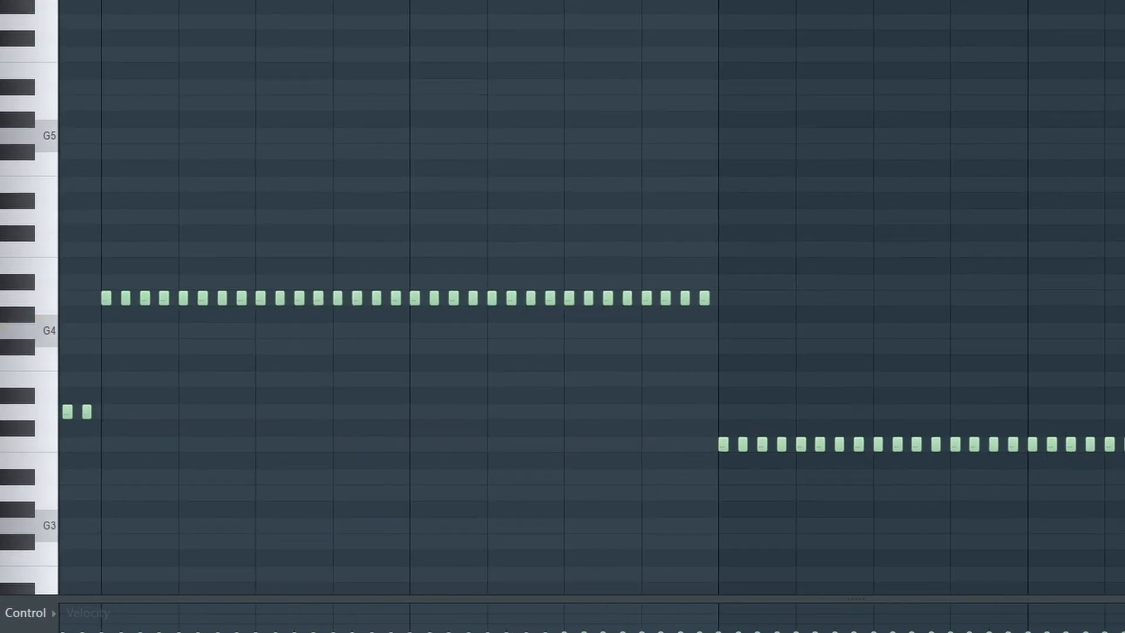
{"action": "scroll", "coordinate": [592, 298], "scroll_direction": "left", "scroll_amount": 8}
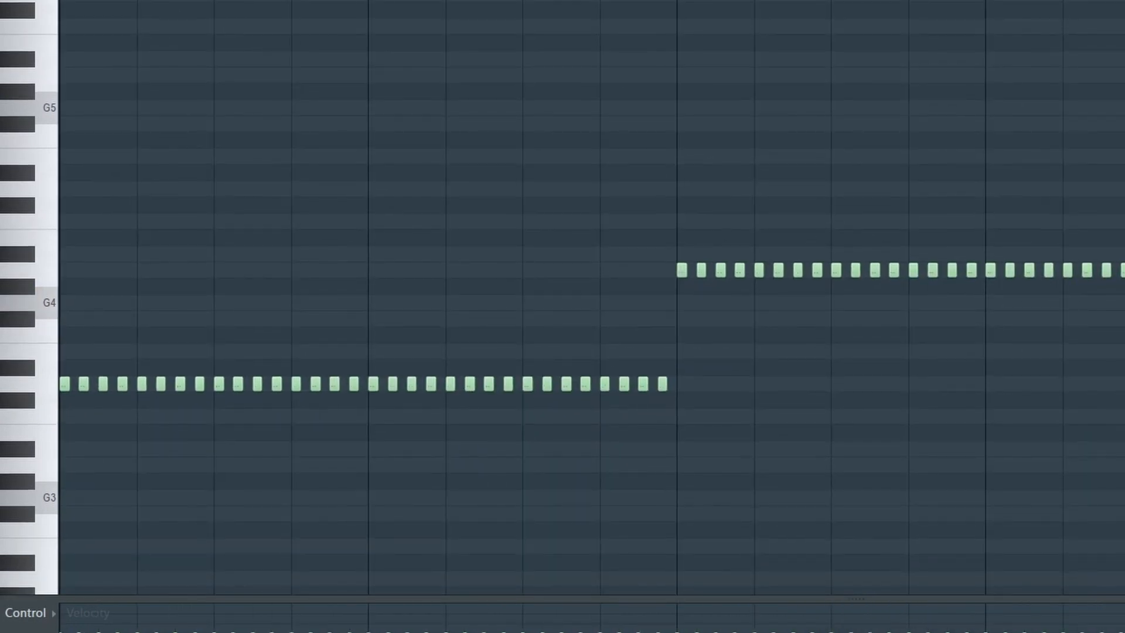
{"action": "key", "text": "space"}
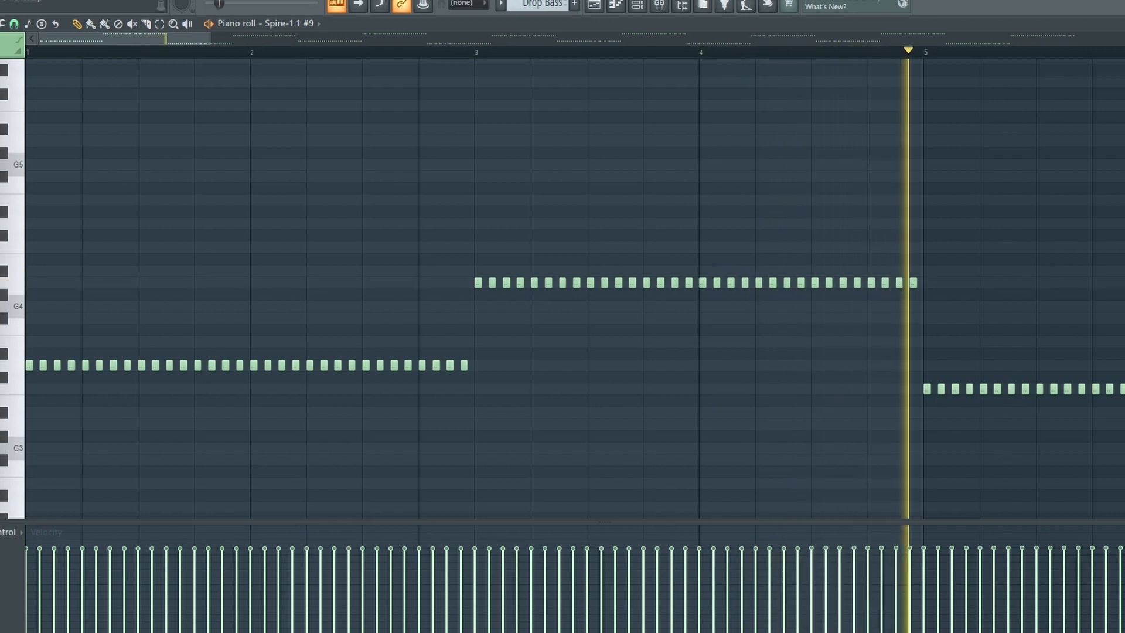
{"action": "key", "text": "space"}
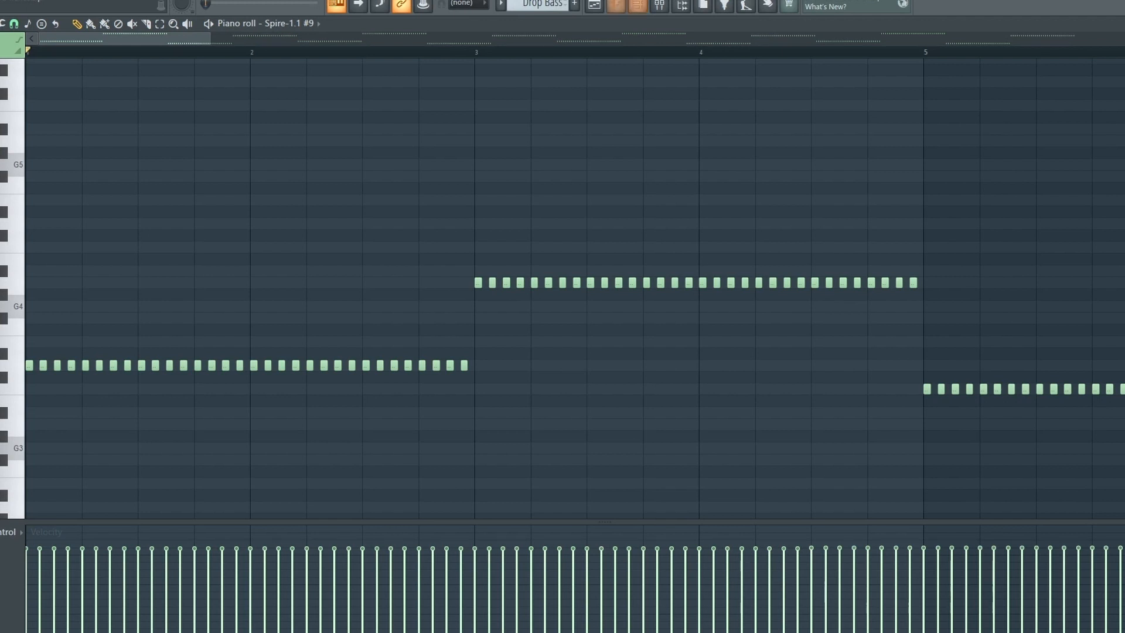
- Return to the playlist, select the Bassline Drop clip, and play the bass tracks
{"action": "key", "text": "F5"}
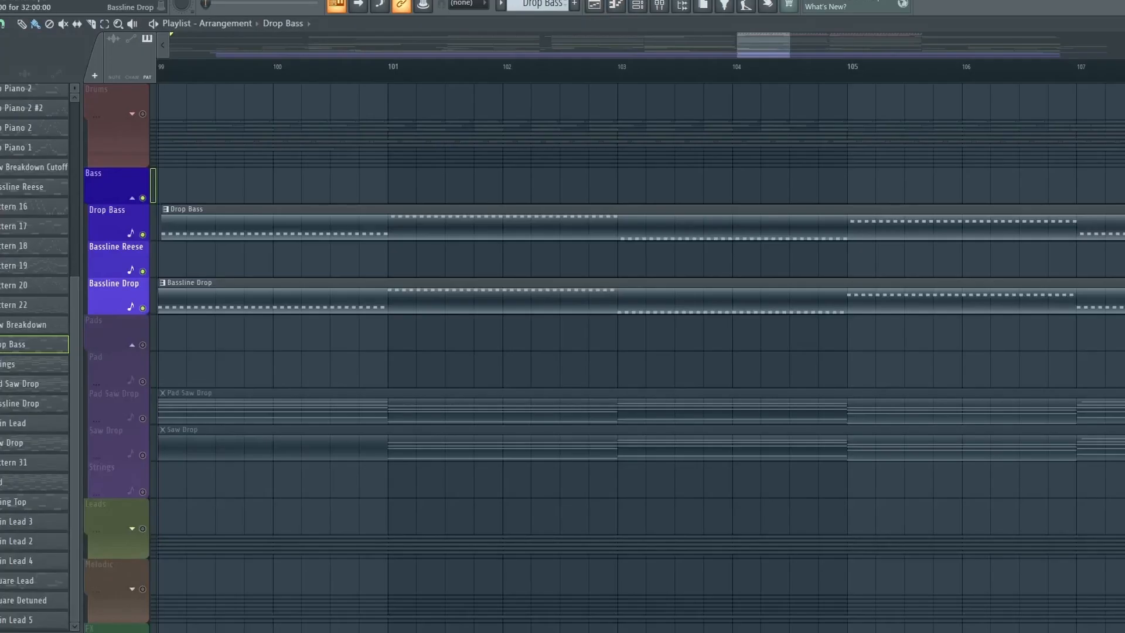
{"action": "double_click", "coordinate": [375, 300]}
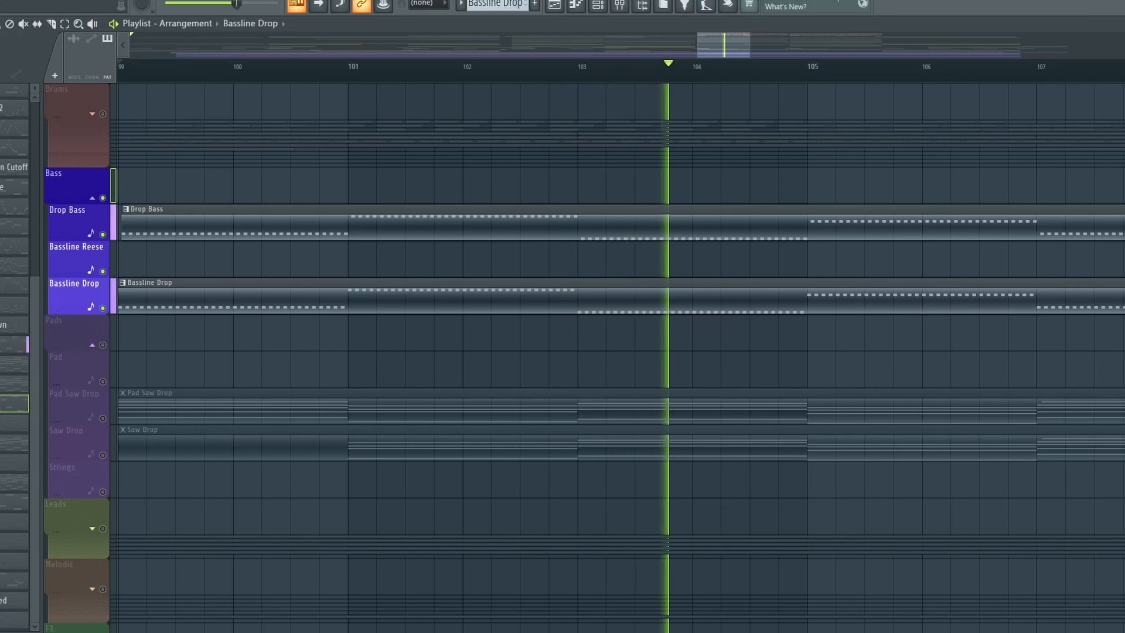
{"action": "key", "text": "space"}
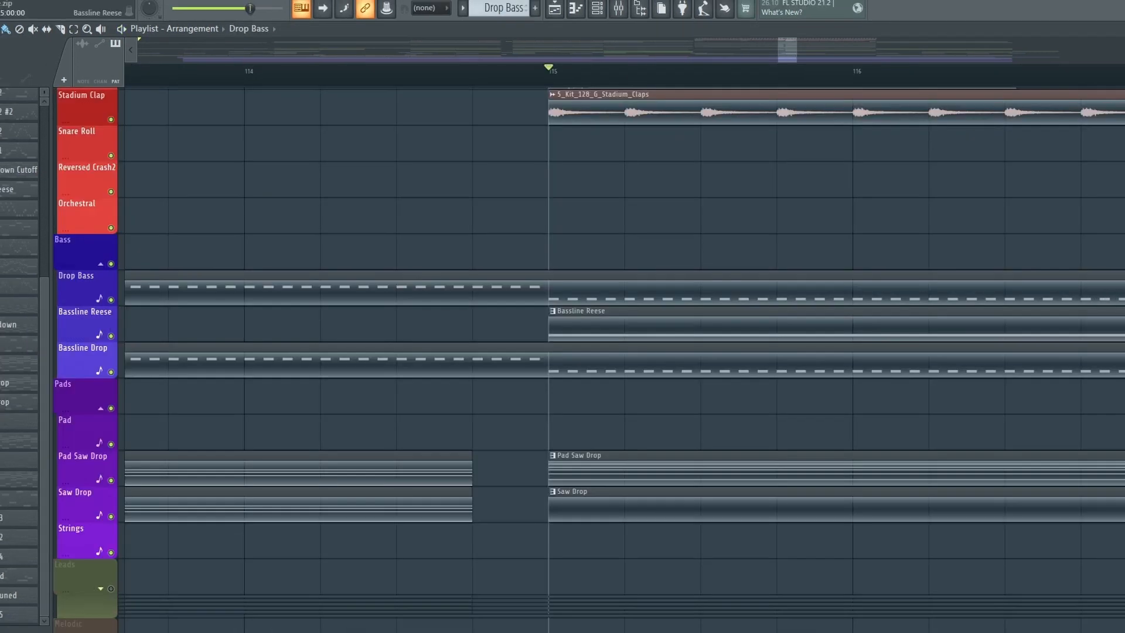
- Open the Bassline Reese clip's piano roll, play its notes, and return to the playlist
{"action": "double_click", "coordinate": [645, 325]}
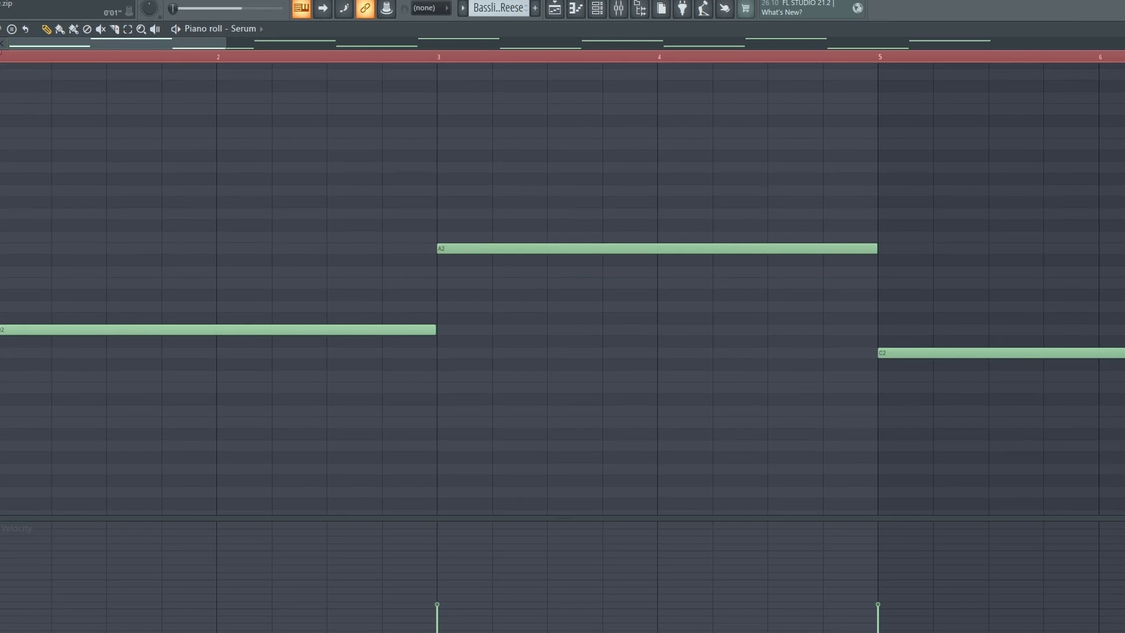
{"action": "key", "text": "space"}
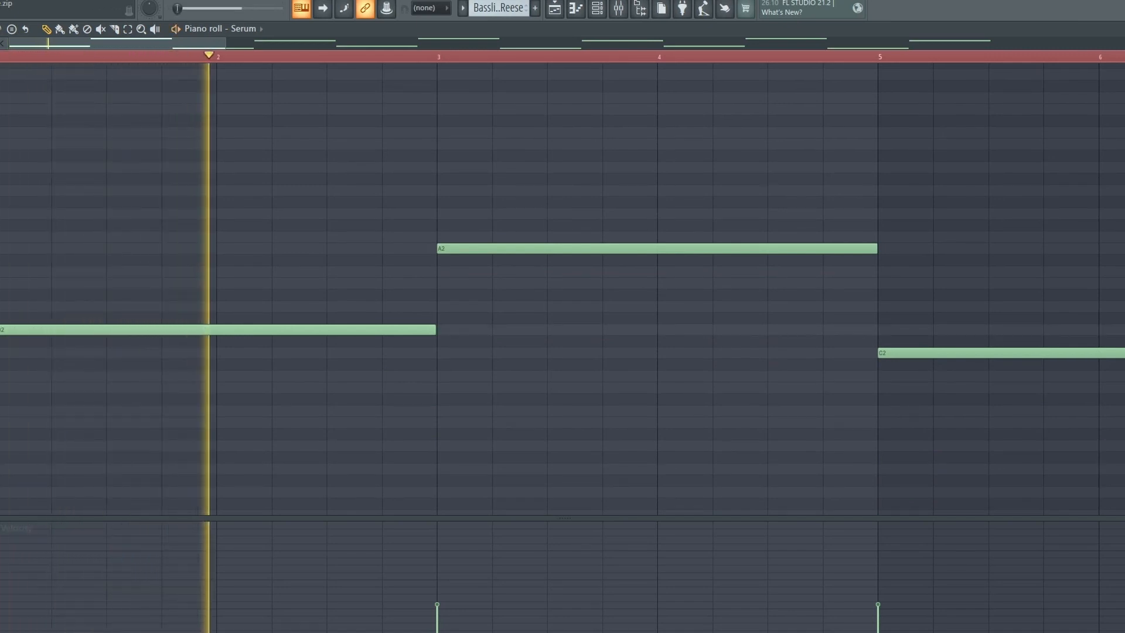
{"action": "scroll", "coordinate": [563, 289], "scroll_direction": "down", "scroll_amount": 3}
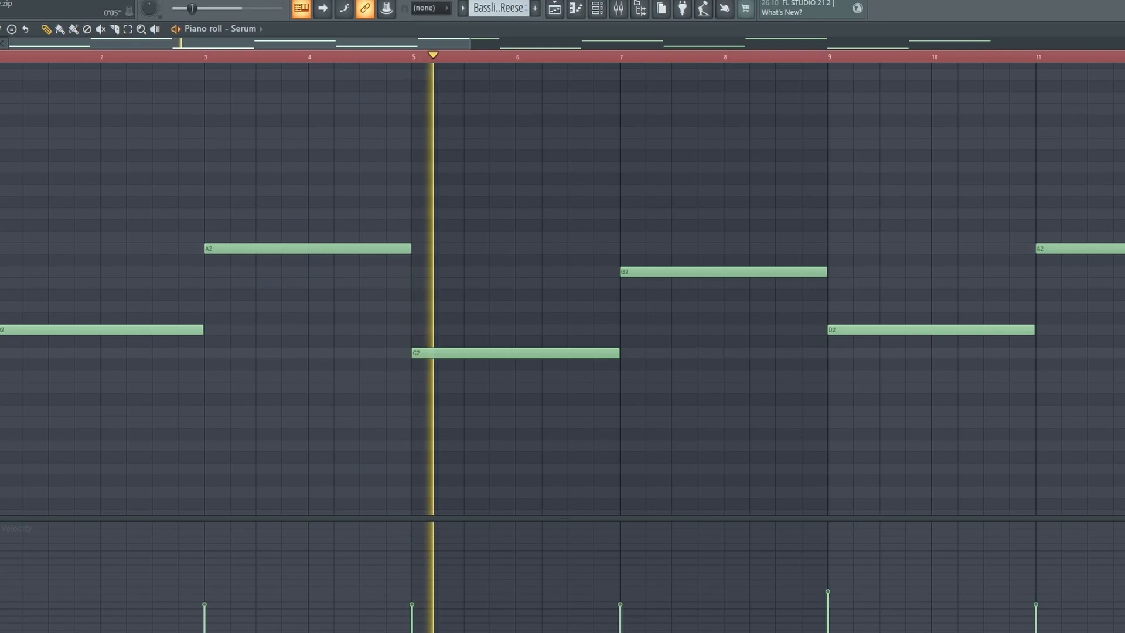
{"action": "key", "text": "space"}
{"action": "key", "text": "F5"}
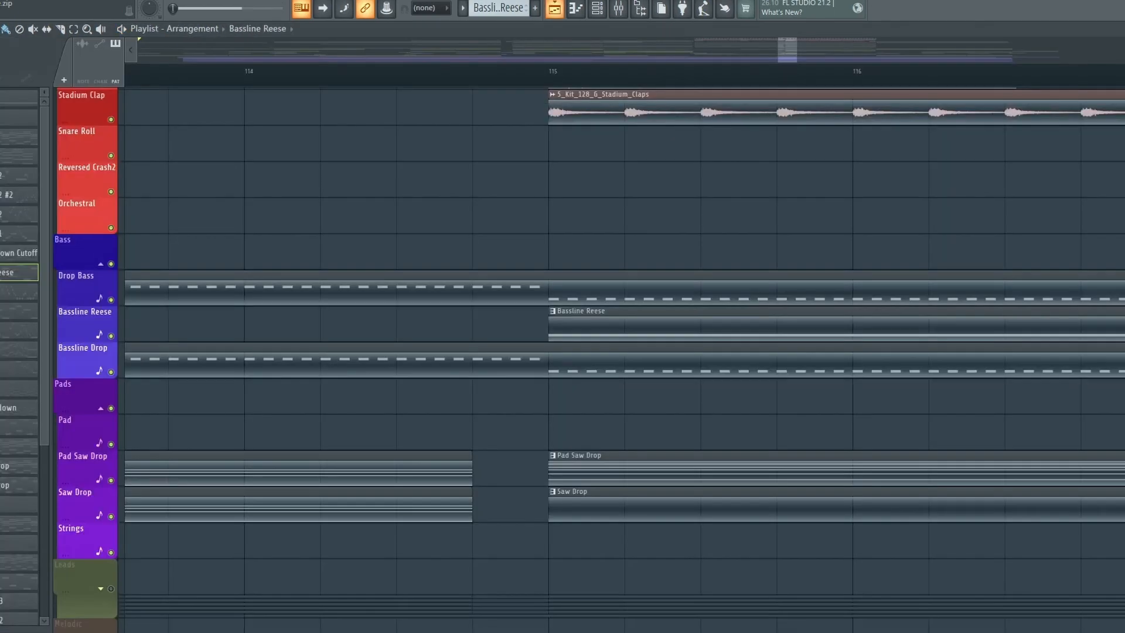
- Zoom out and scroll through the drum, bass and pad tracks between bars 99 and 120
{"action": "scroll", "coordinate": [337, 180], "scroll_direction": "down", "scroll_amount": 7}
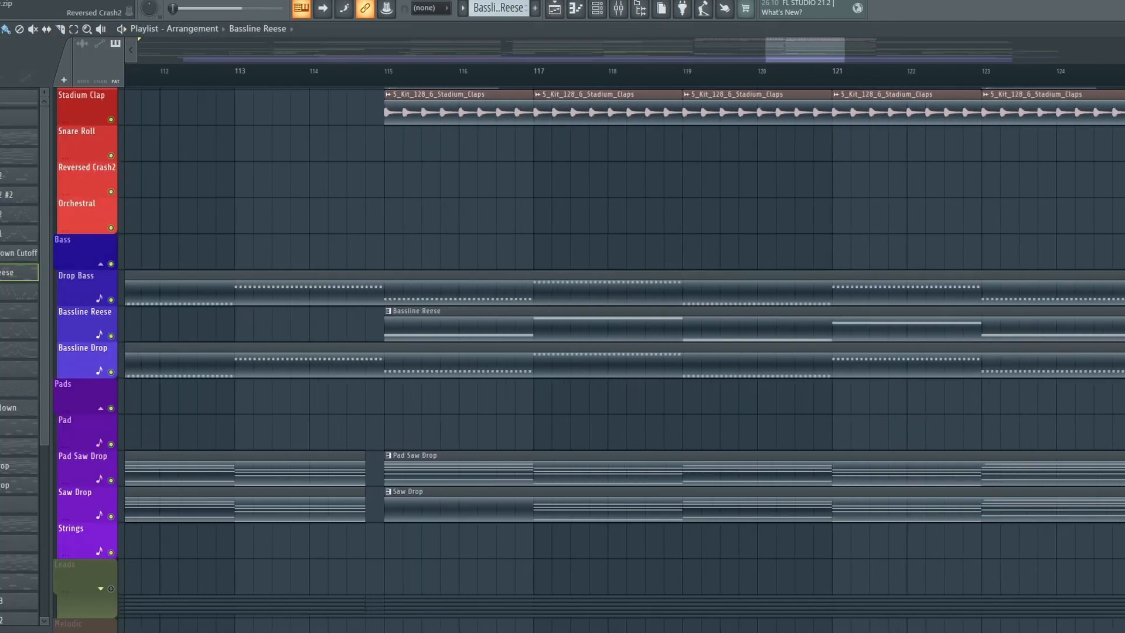
{"action": "left_click_drag", "start_coordinate": [337, 205], "coordinate": [861, 226]}
{"action": "scroll", "coordinate": [645, 235], "scroll_direction": "down", "scroll_amount": 2}
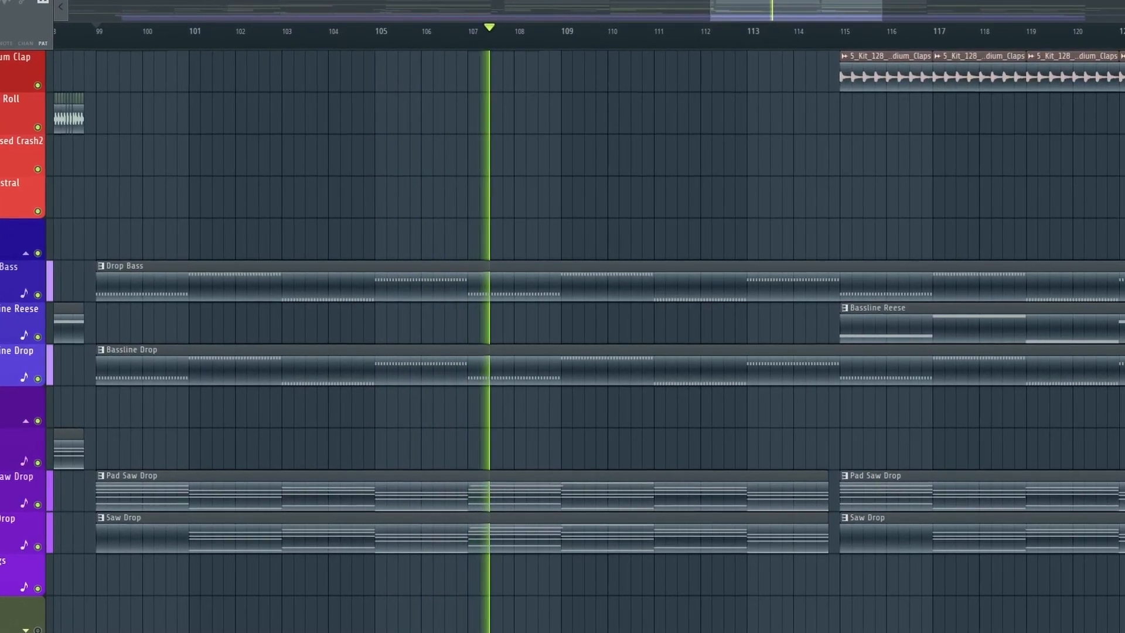
{"action": "scroll", "coordinate": [586, 329], "scroll_direction": "up", "scroll_amount": 1}
{"action": "scroll", "coordinate": [587, 329], "scroll_direction": "up", "scroll_amount": 7}
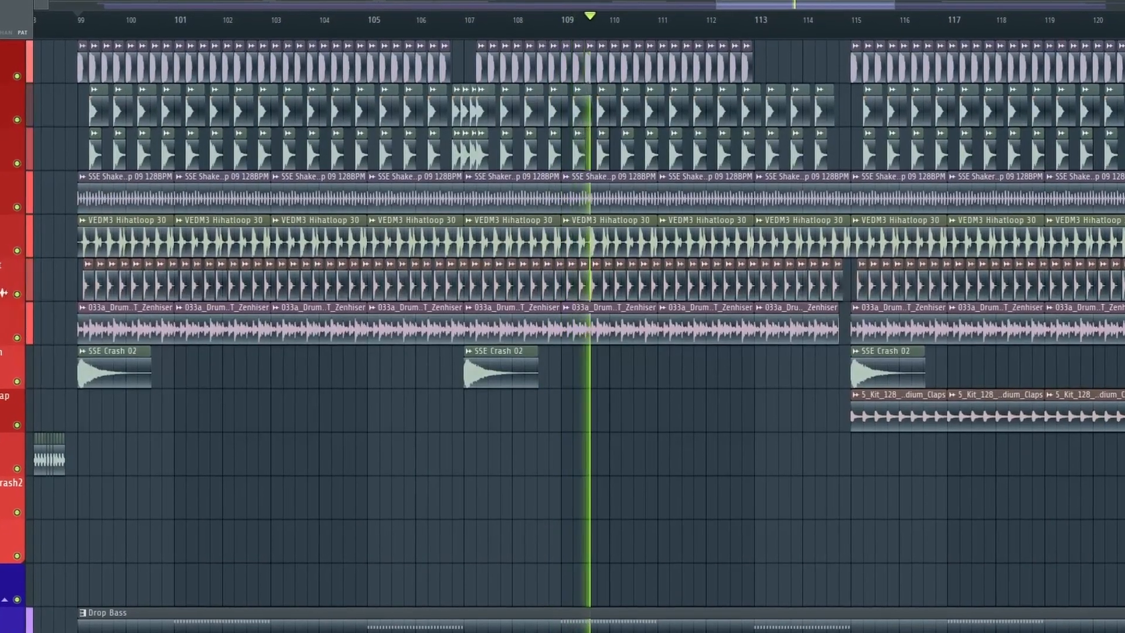
{"action": "scroll", "coordinate": [586, 328], "scroll_direction": "down", "scroll_amount": 2}
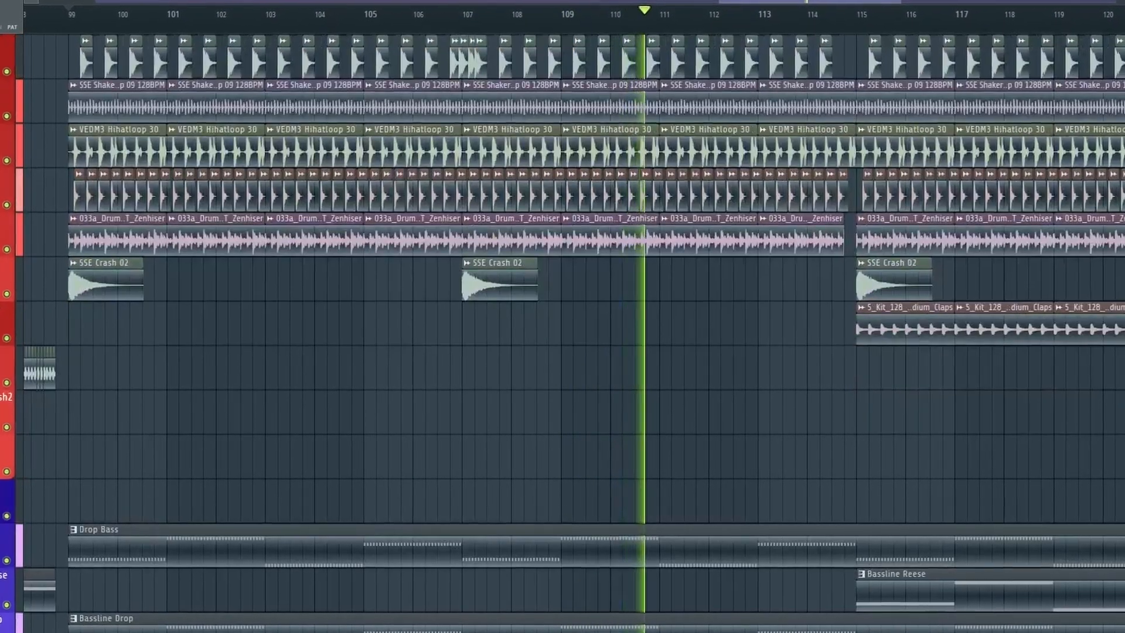
{"action": "scroll", "coordinate": [586, 328], "scroll_direction": "down", "scroll_amount": 5}
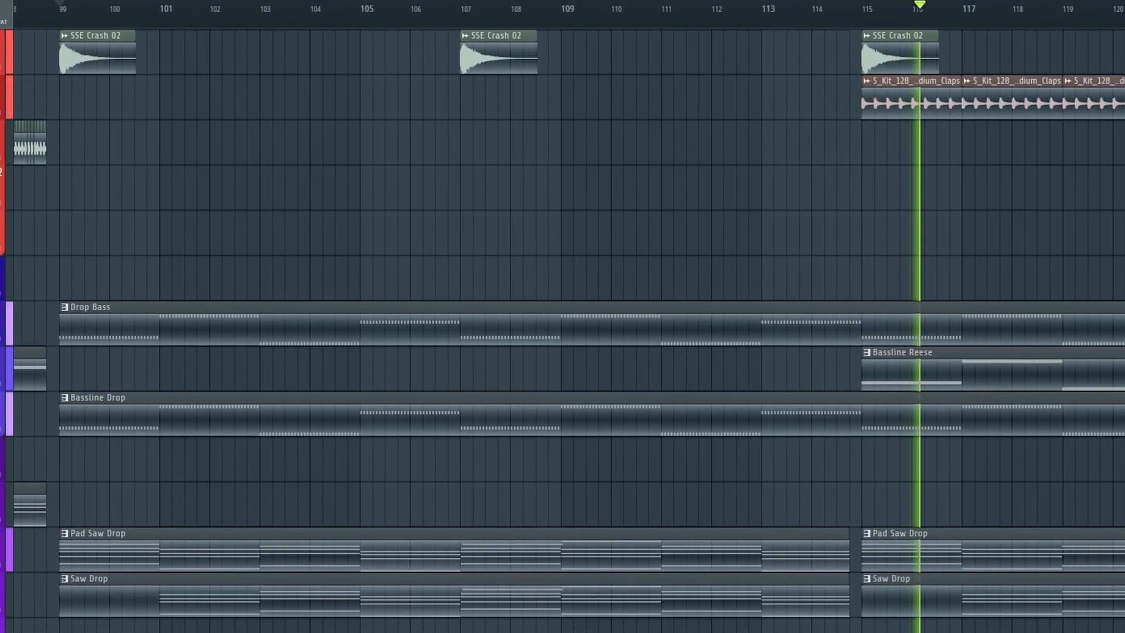
{"action": "scroll", "coordinate": [563, 328], "scroll_direction": "up", "scroll_amount": 5}
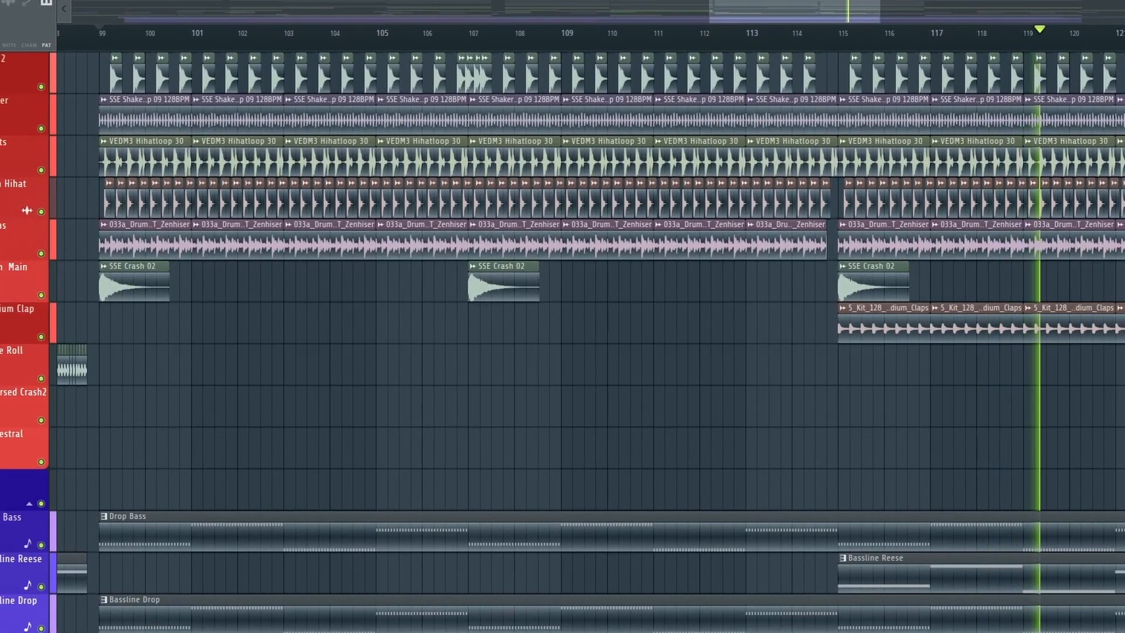
- Examine the Main Lead melody in the piano roll, scrolling across its notes
{"action": "key", "text": "space"}
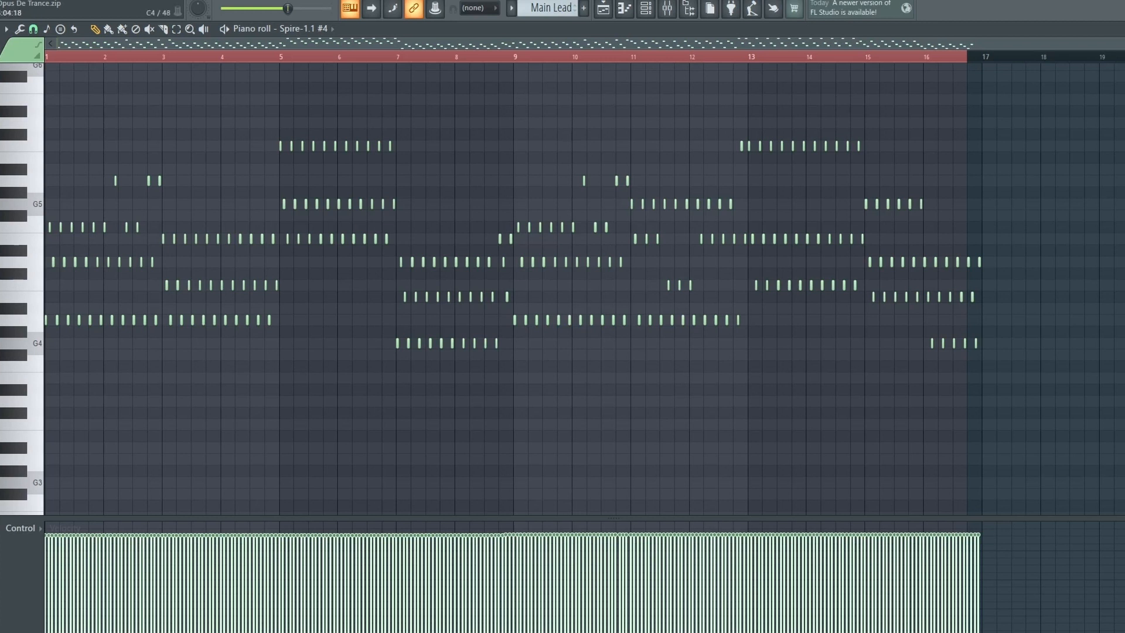
{"action": "scroll", "coordinate": [175, 432], "scroll_direction": "up", "scroll_amount": 3}
{"action": "left_click_drag", "start_coordinate": [174, 435], "coordinate": [520, 363]}
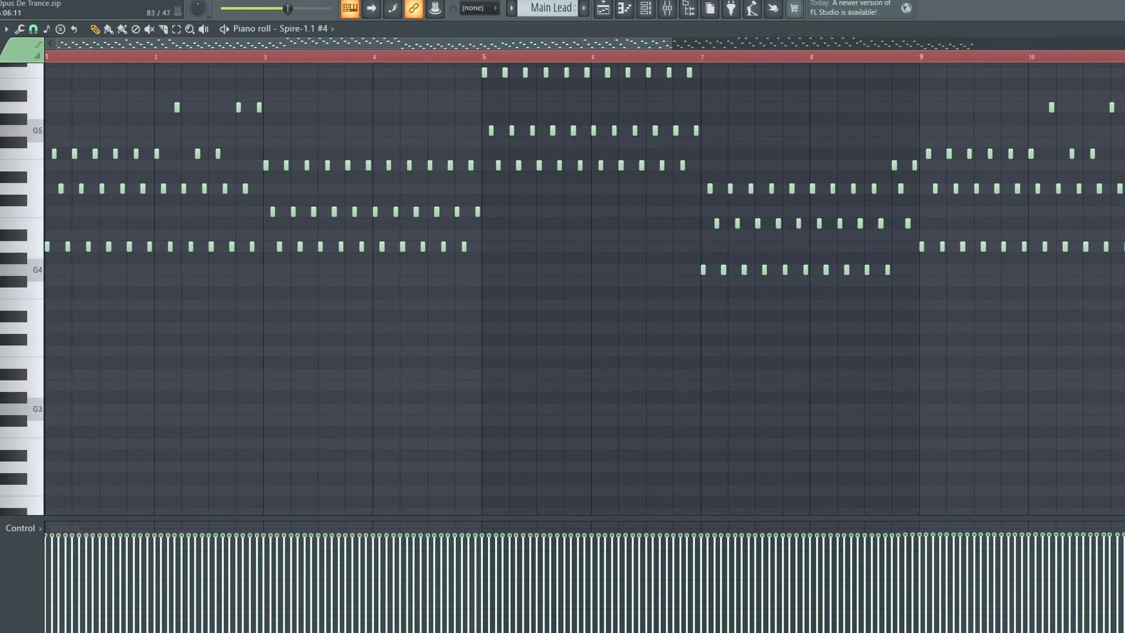
{"action": "scroll", "coordinate": [319, 420], "scroll_direction": "up", "scroll_amount": 4}
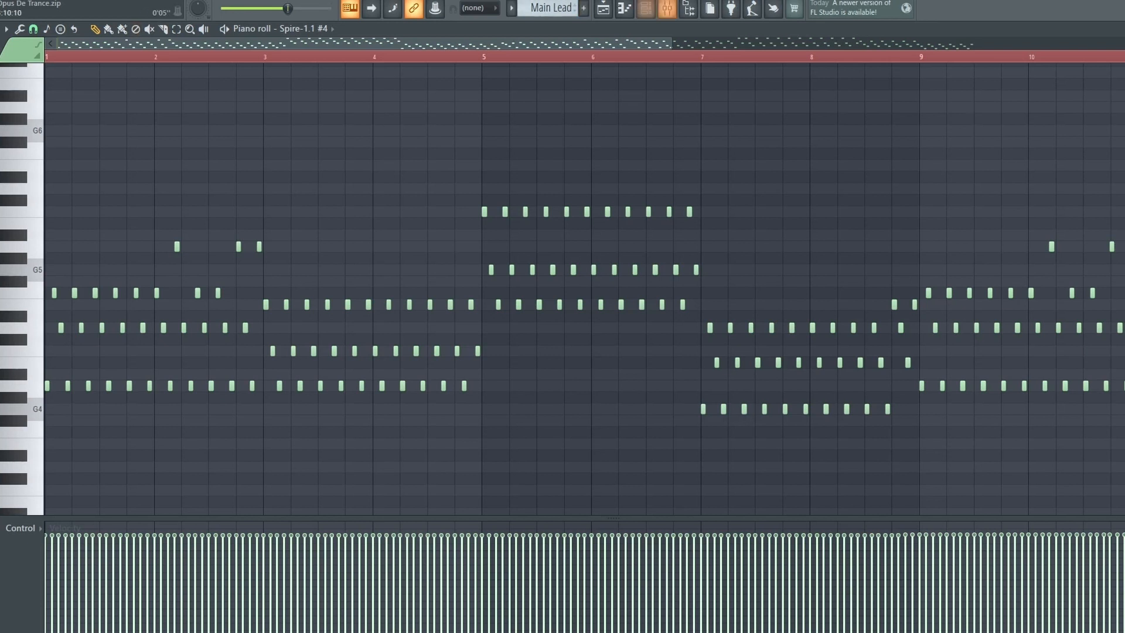
- Open the channel rack and scroll to the Spire-1.1 #4 channel
{"action": "left_click", "coordinate": [645, 8]}
{"action": "scroll", "coordinate": [595, 369], "scroll_direction": "down", "scroll_amount": 15}
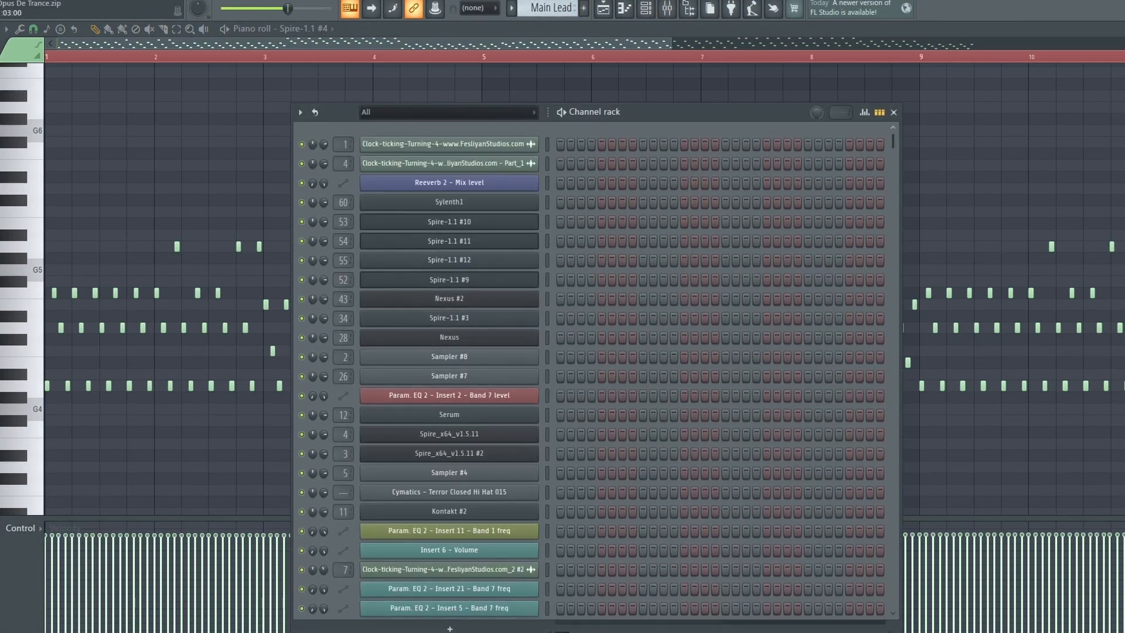
{"action": "scroll", "coordinate": [594, 370], "scroll_direction": "up", "scroll_amount": 3}
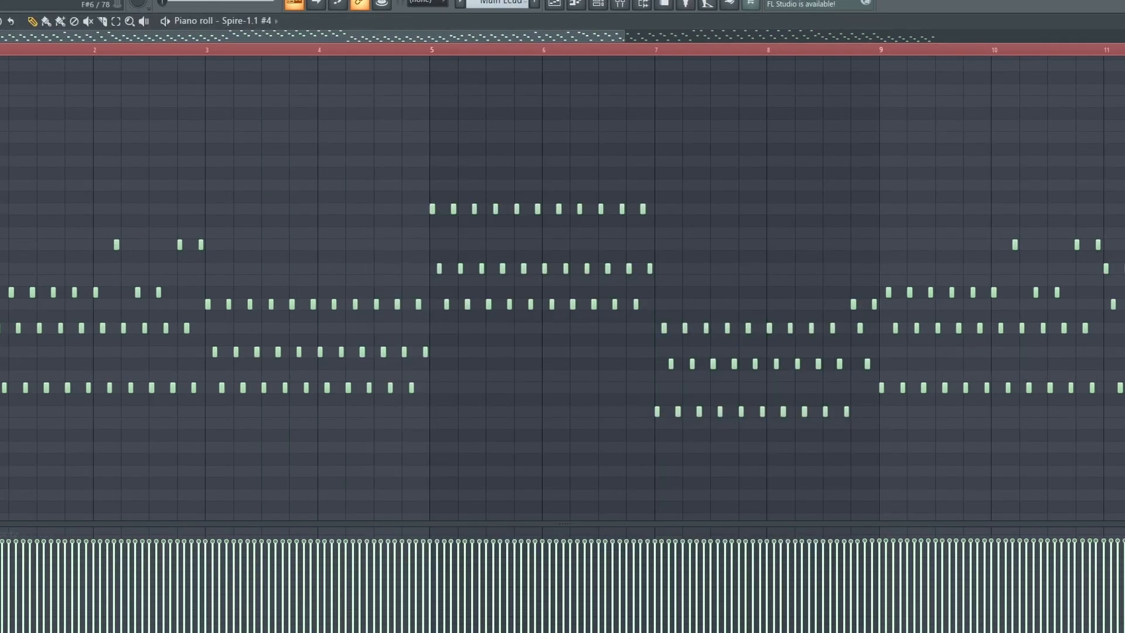
- Play the Main Lead melody in the piano roll and scroll along with playback
{"action": "key", "text": "space"}
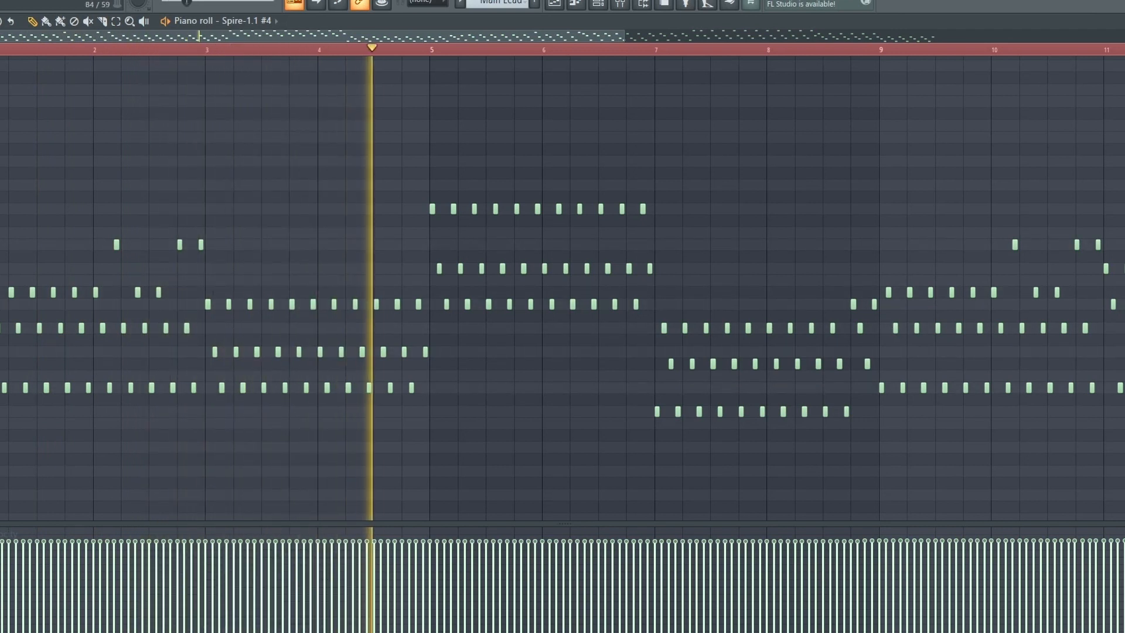
{"action": "scroll", "coordinate": [563, 317], "scroll_direction": "down", "scroll_amount": 3}
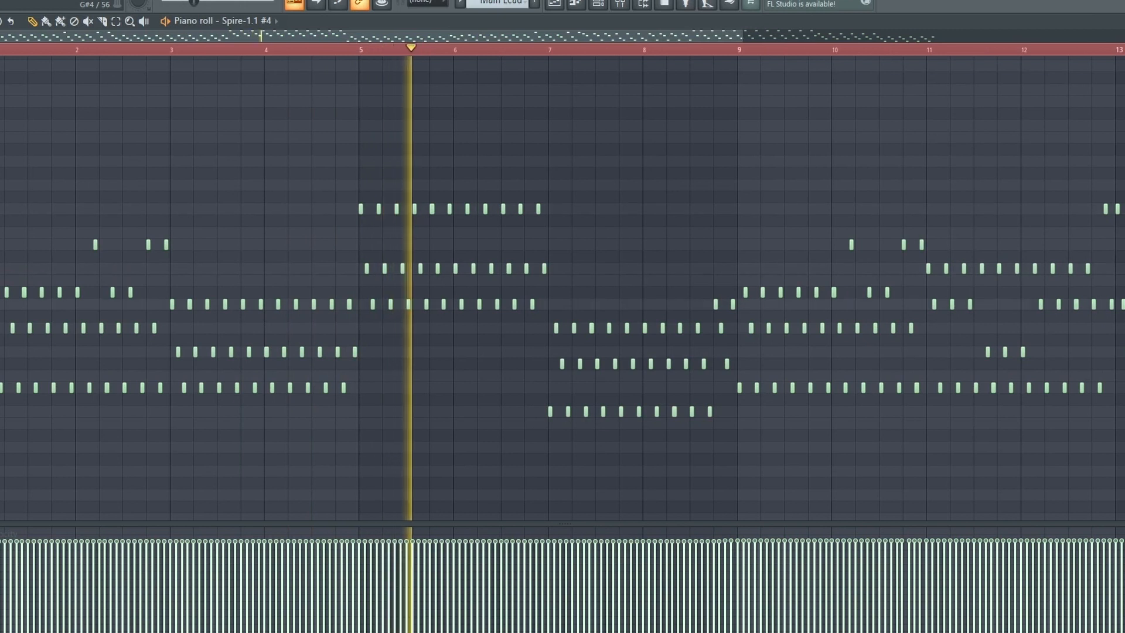
{"action": "scroll", "coordinate": [562, 316], "scroll_direction": "down", "scroll_amount": 2}
{"action": "scroll", "coordinate": [562, 317], "scroll_direction": "down", "scroll_amount": 1}
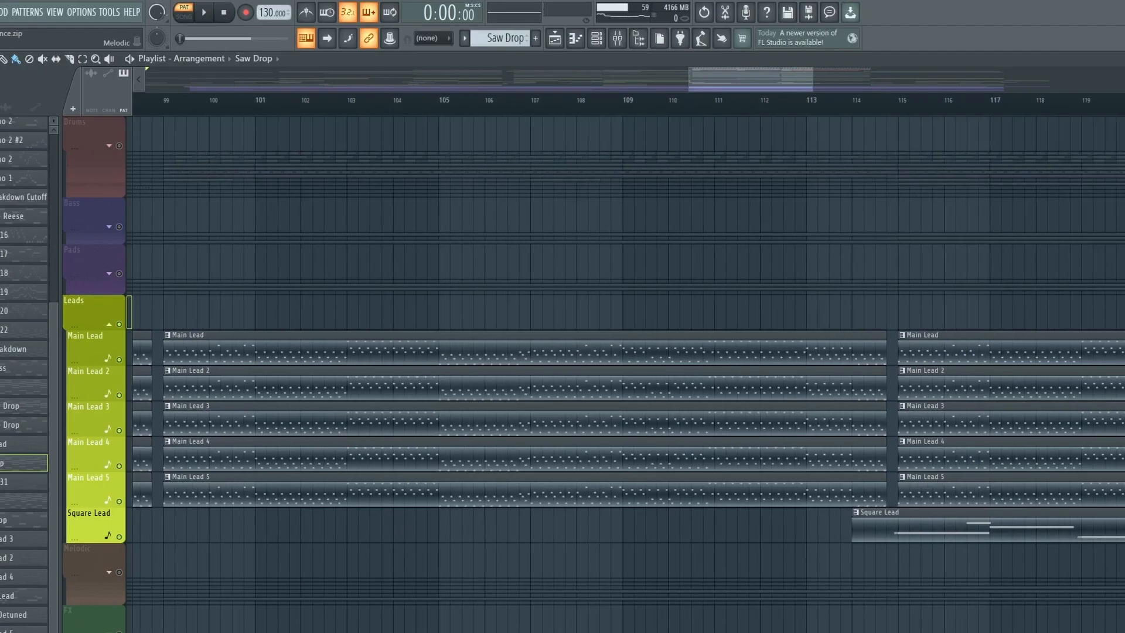
- Switch to song mode, solo the Main Lead track, and play the leads section
{"action": "scroll", "coordinate": [195, 419], "scroll_direction": "up", "scroll_amount": 1}
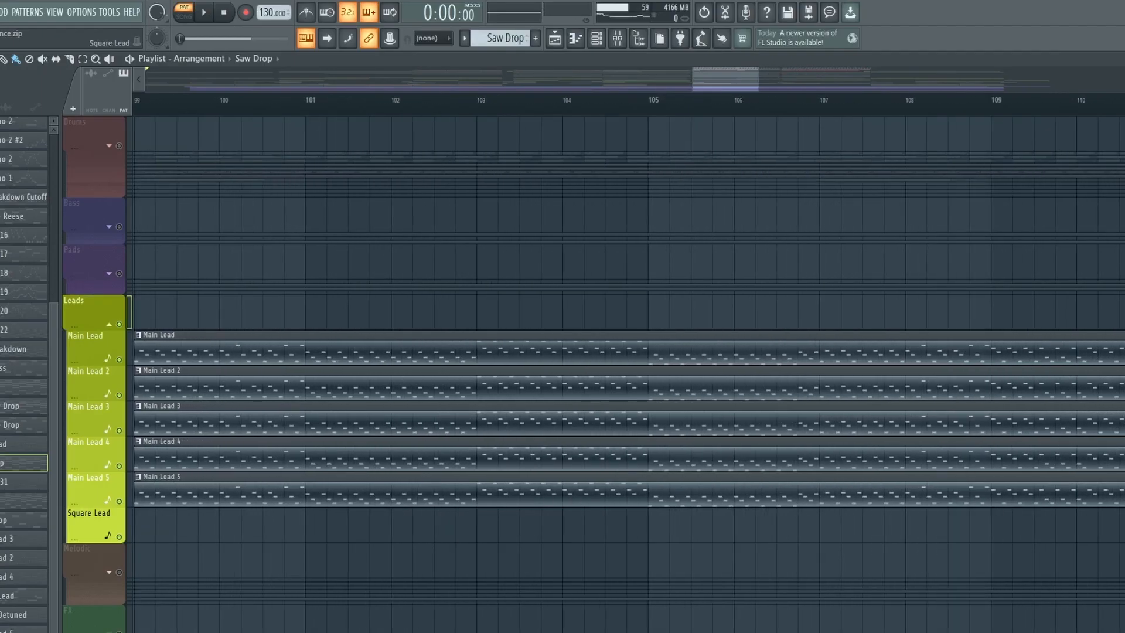
{"action": "key", "text": "l"}
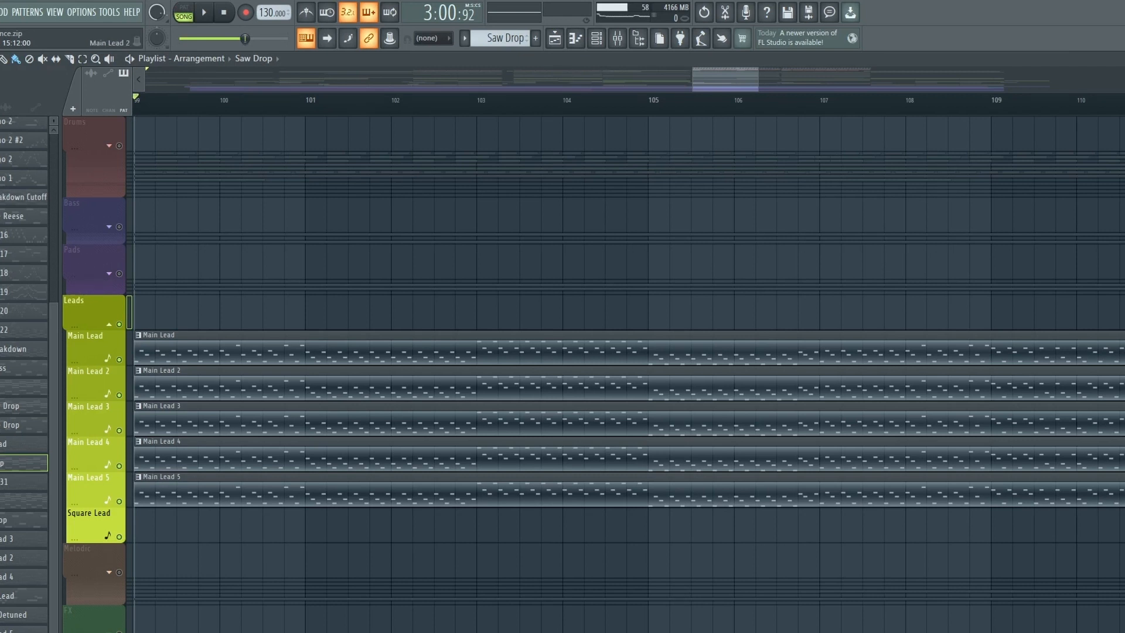
{"action": "right_click", "coordinate": [119, 359]}
{"action": "key", "text": "space"}
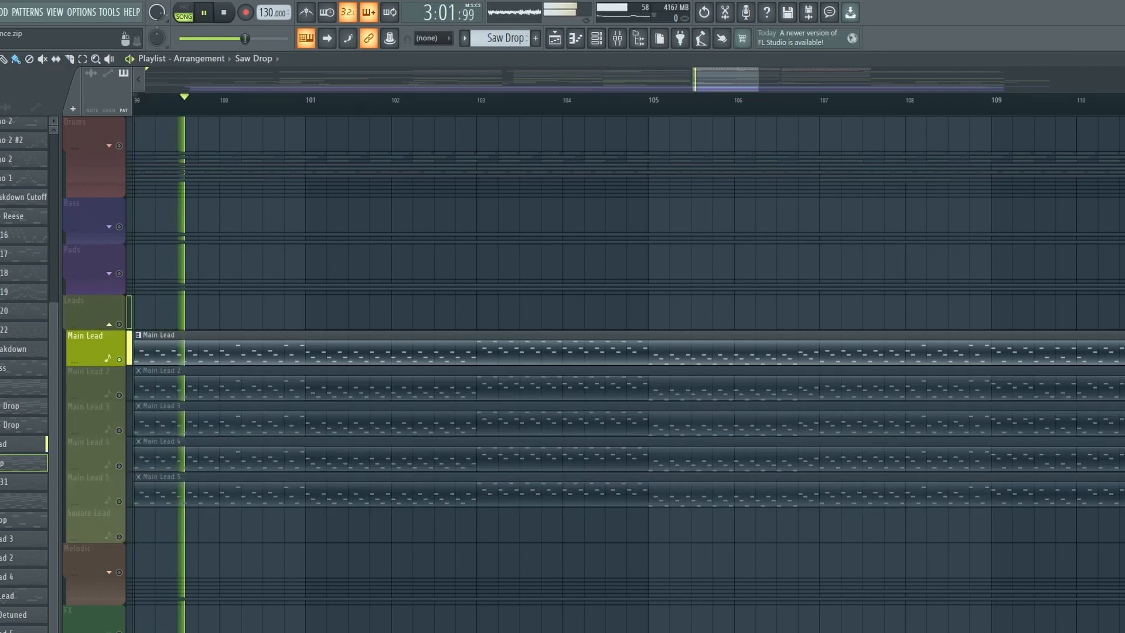
- Stop playback, then solo the Main Lead 2 track and play it
{"action": "key", "text": "space"}
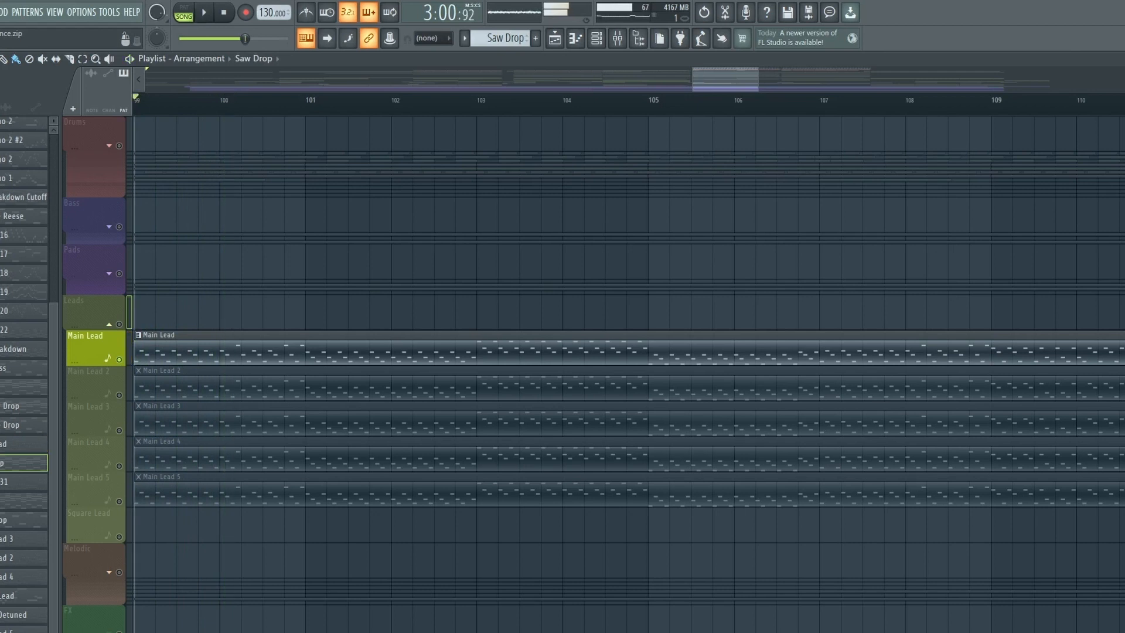
{"action": "right_click", "coordinate": [119, 395]}
{"action": "key", "text": "space"}
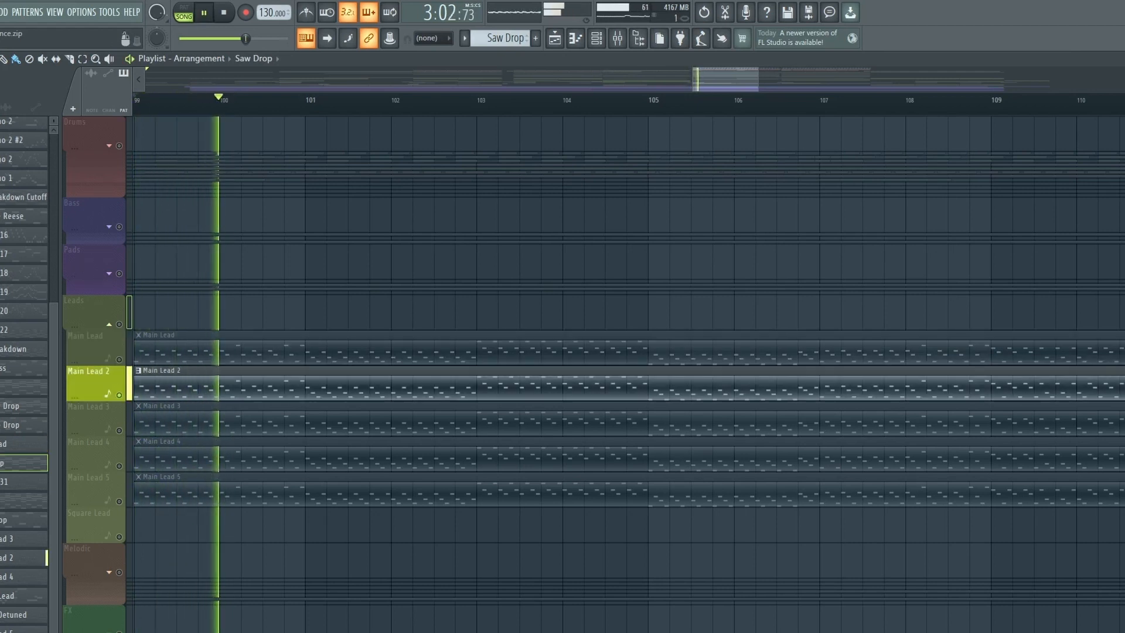
{"action": "key", "text": "space"}
- Solo the Main Lead 4 track and play it back
{"action": "right_click", "coordinate": [119, 466]}
{"action": "key", "text": "space"}
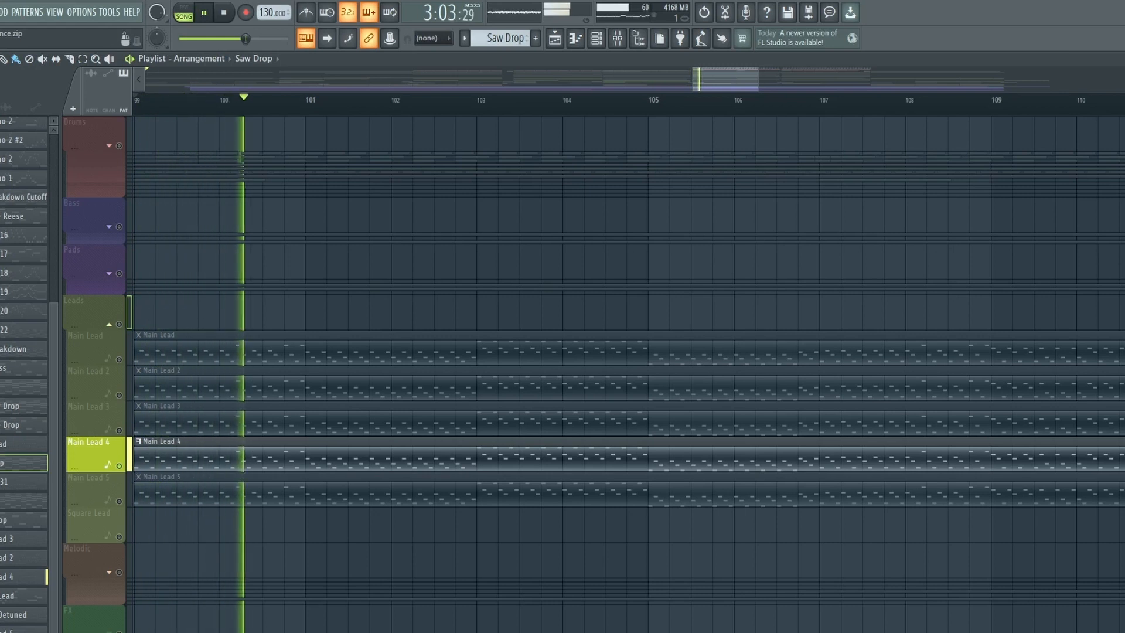
{"action": "key", "text": "space"}
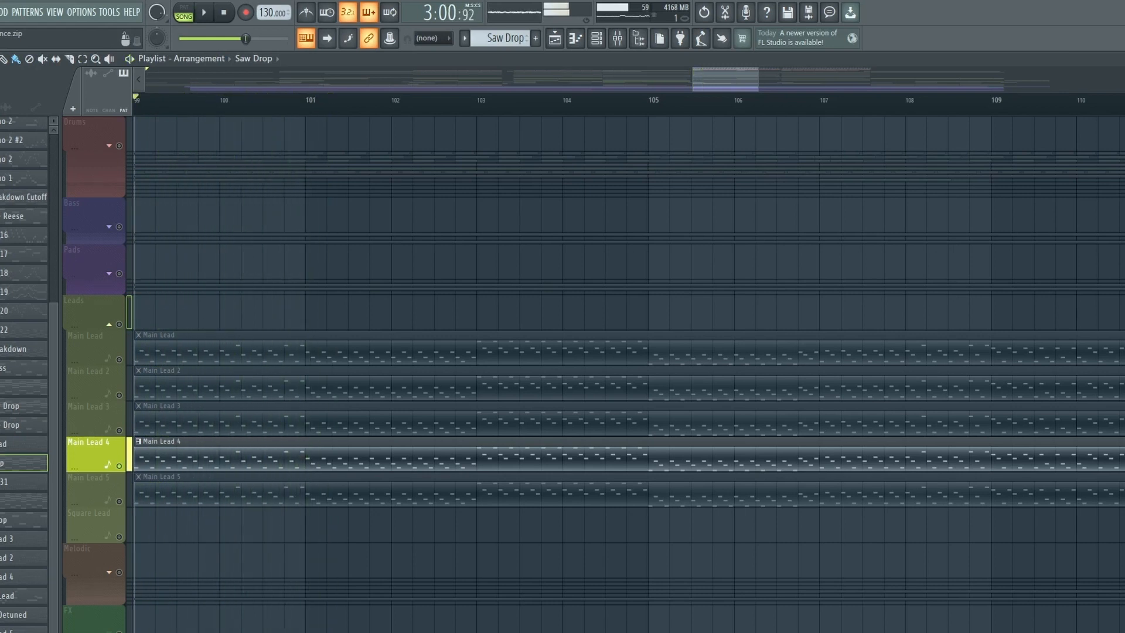
- Solo the Main Lead 5 track and play it back
{"action": "right_click", "coordinate": [119, 502]}
{"action": "key", "text": "space"}
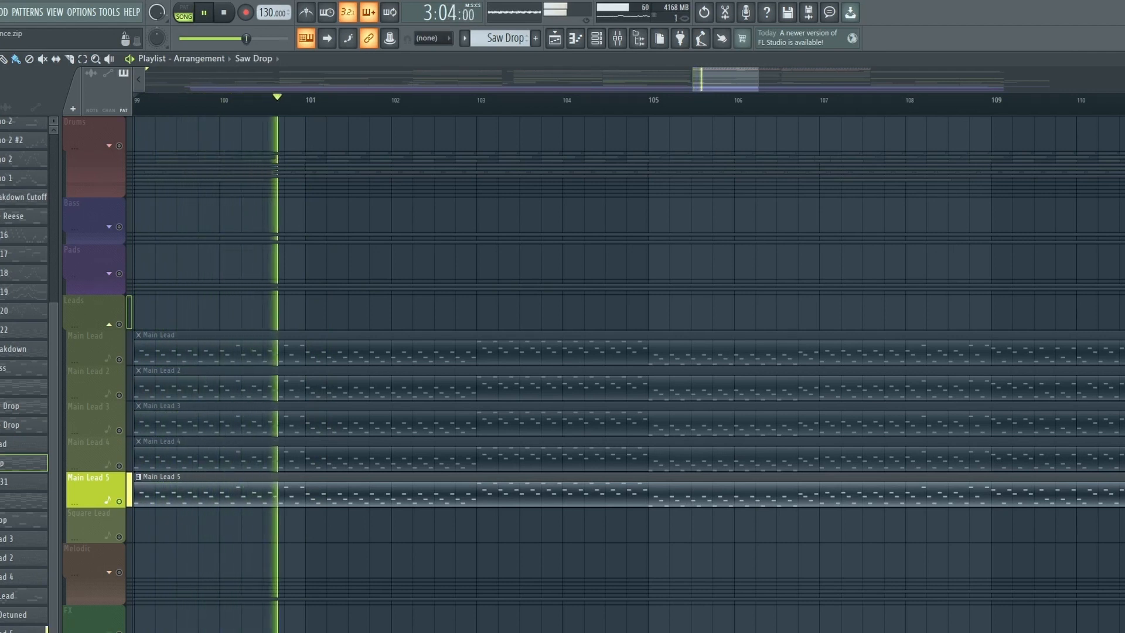
{"action": "key", "text": "space"}
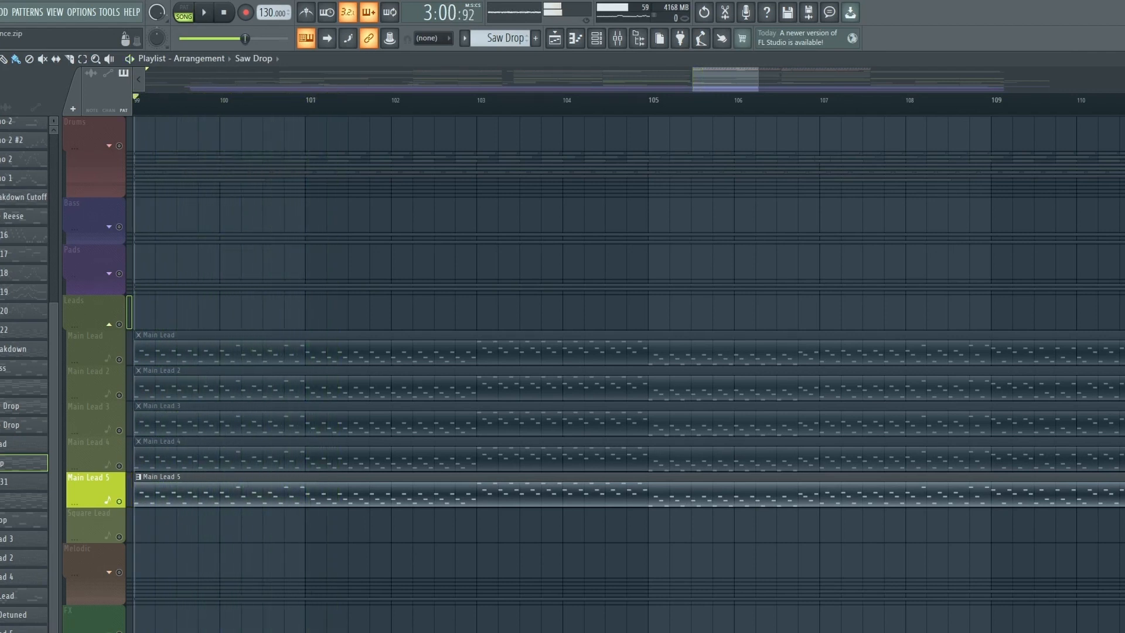
- Solo the whole Leads group and play all lead layers together
{"action": "right_click", "coordinate": [119, 324]}
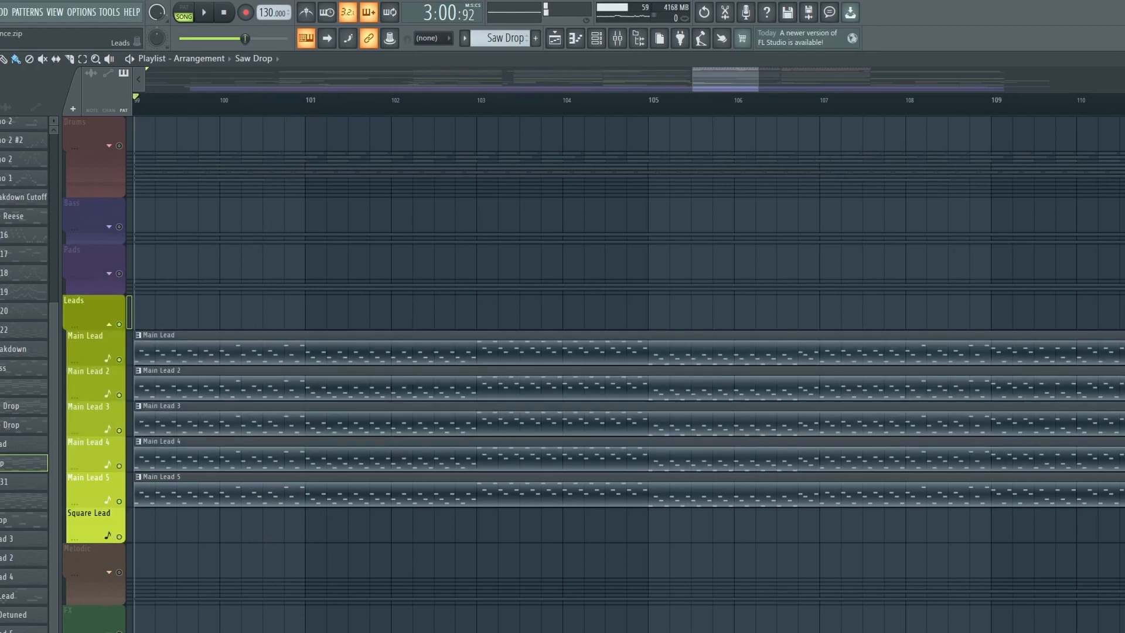
{"action": "key", "text": "space"}
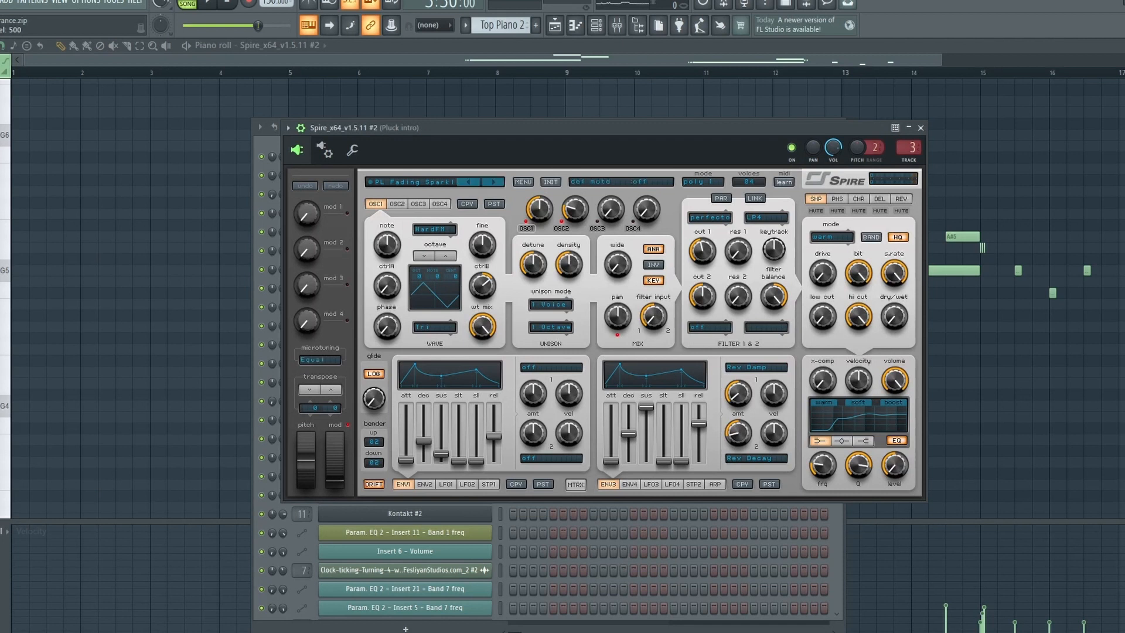
- Close the Spire plugin and channel rack, then play the pluck intro melody in the piano roll
{"action": "left_click", "coordinate": [921, 127]}
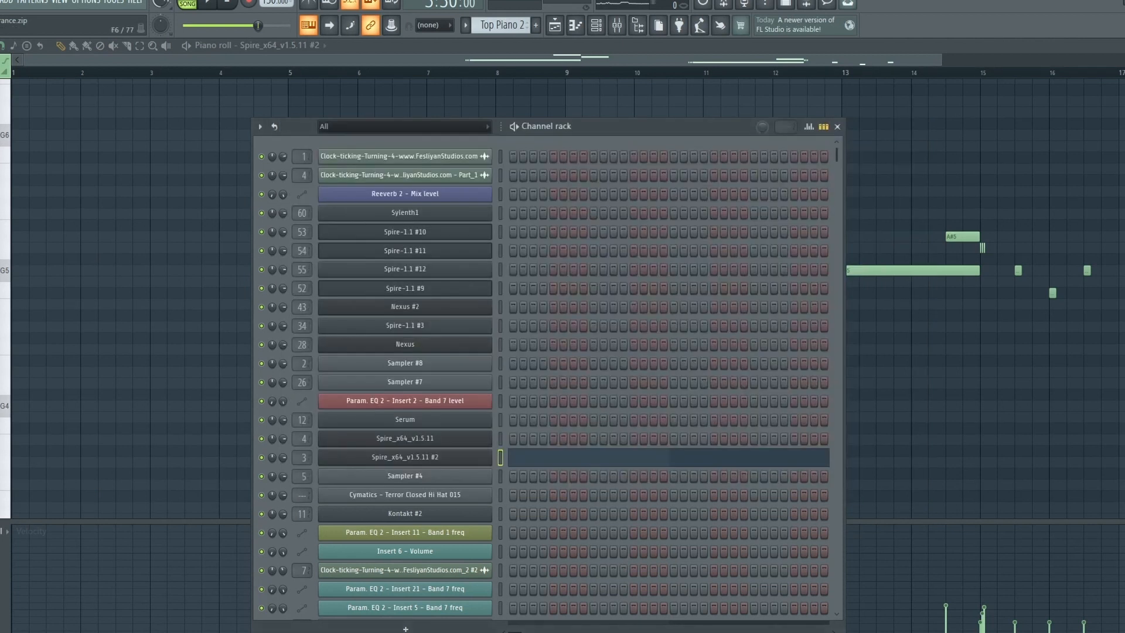
{"action": "left_click", "coordinate": [838, 126]}
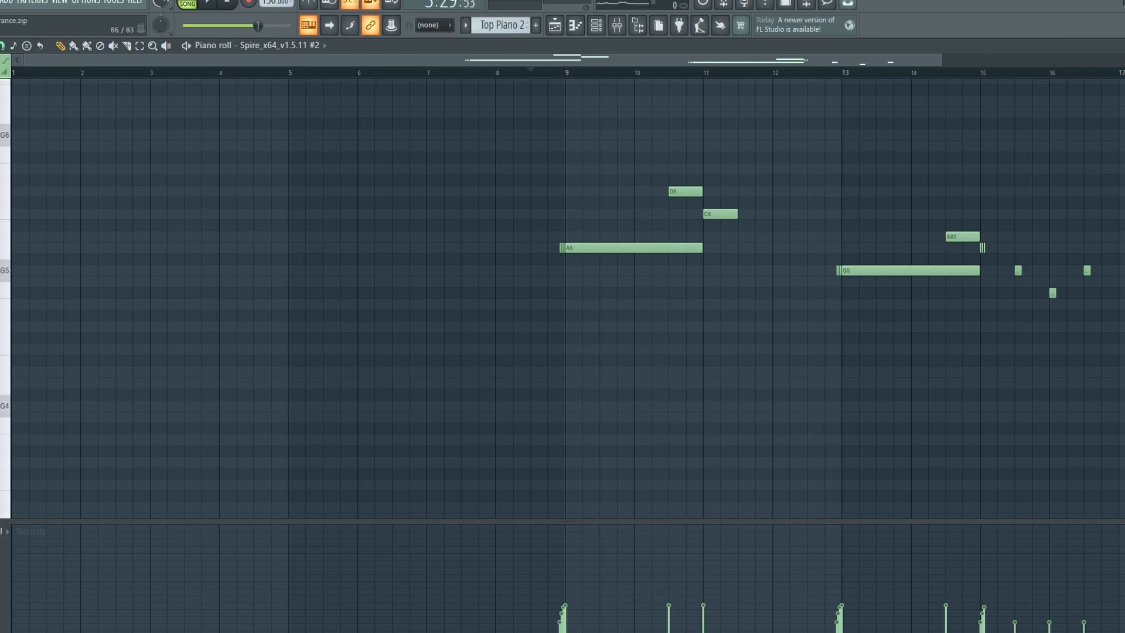
{"action": "key", "text": "space"}
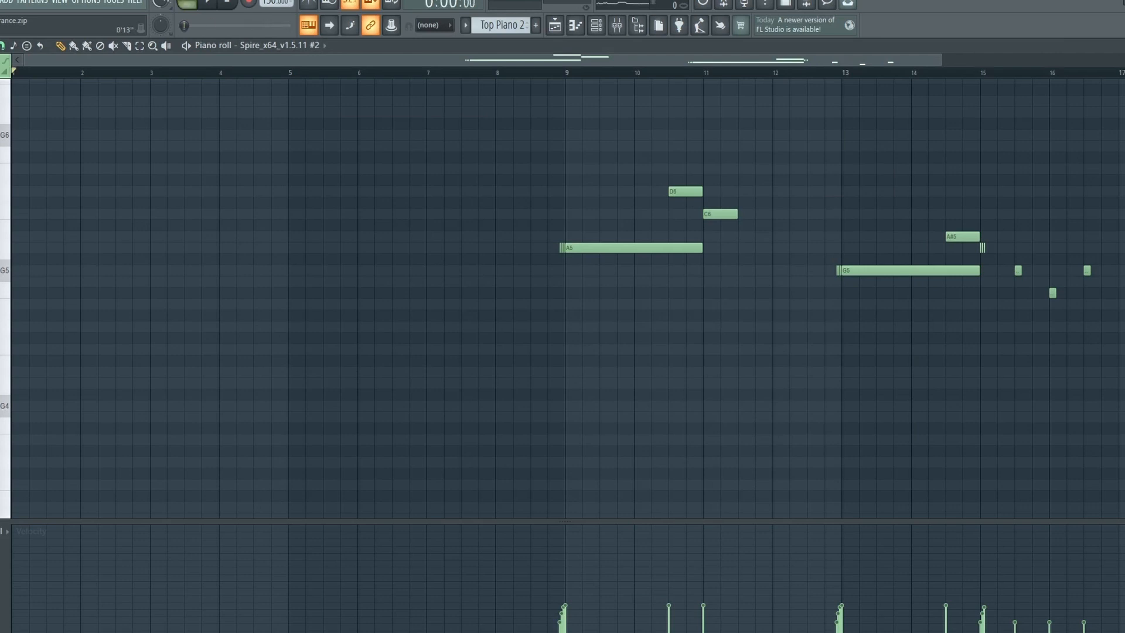
{"action": "key", "text": "space"}
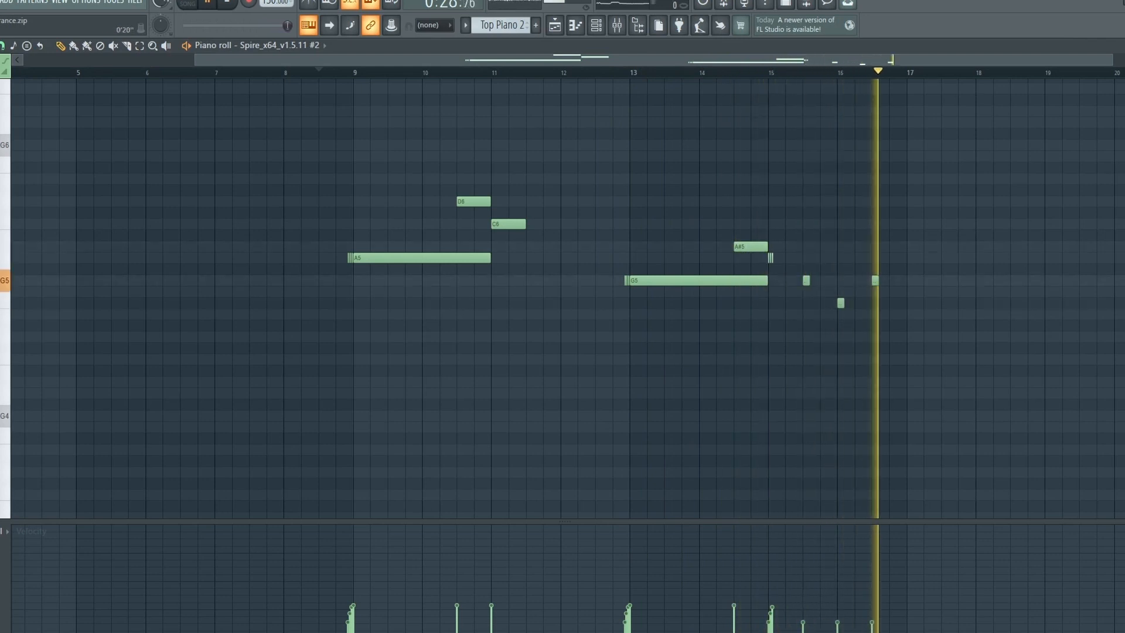
{"action": "key", "text": "space"}
- Return to the playlist, play the melodic section, and solo the Square Detuned track
{"action": "key", "text": "F5"}
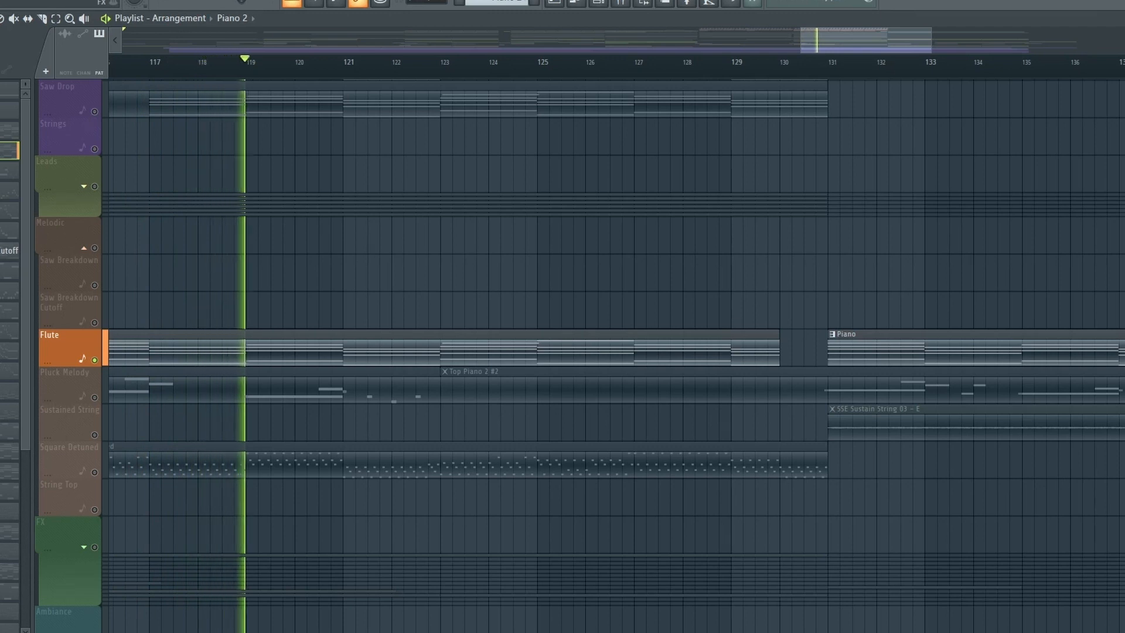
{"action": "key", "text": "space"}
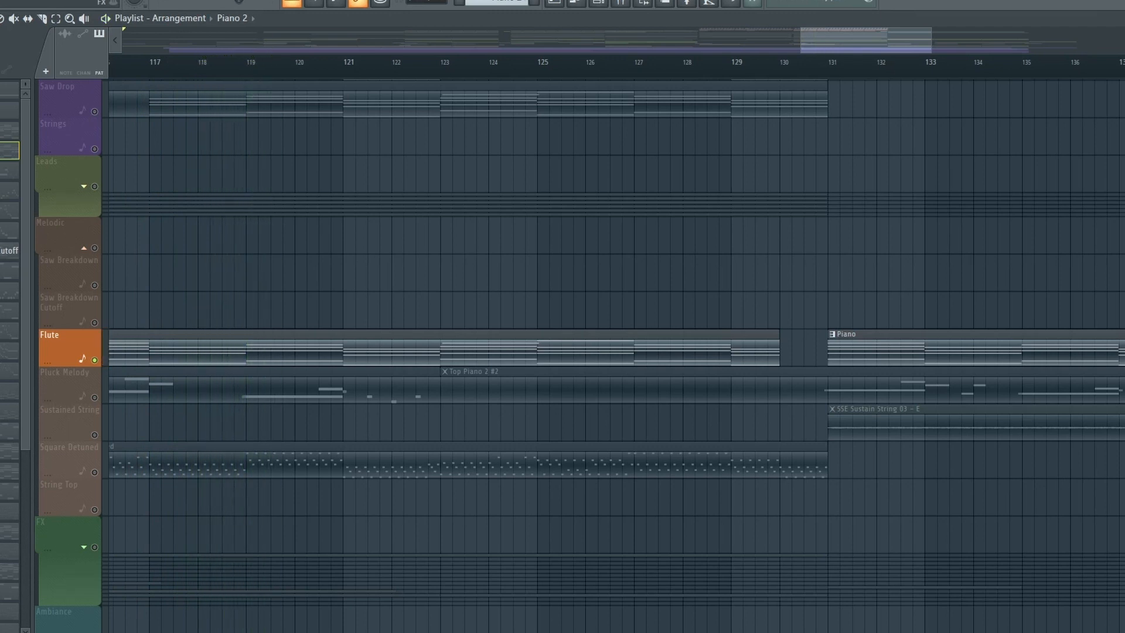
{"action": "right_click", "coordinate": [94, 473]}
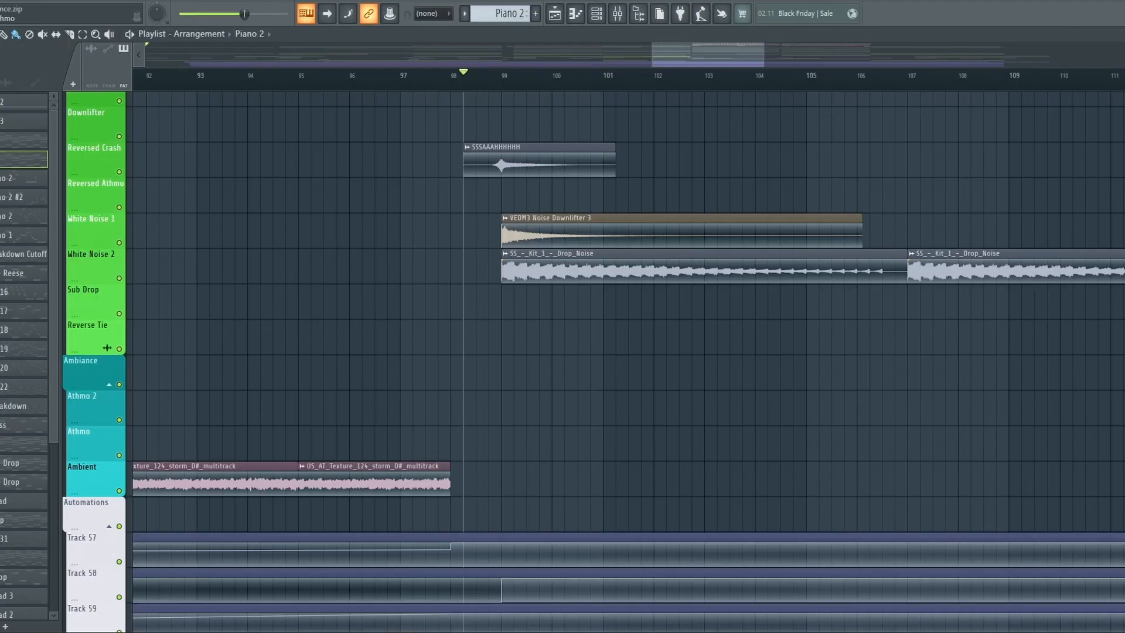
- Solo the Reversed Crash track and play it around the transition into the drop
{"action": "right_click", "coordinate": [119, 172]}
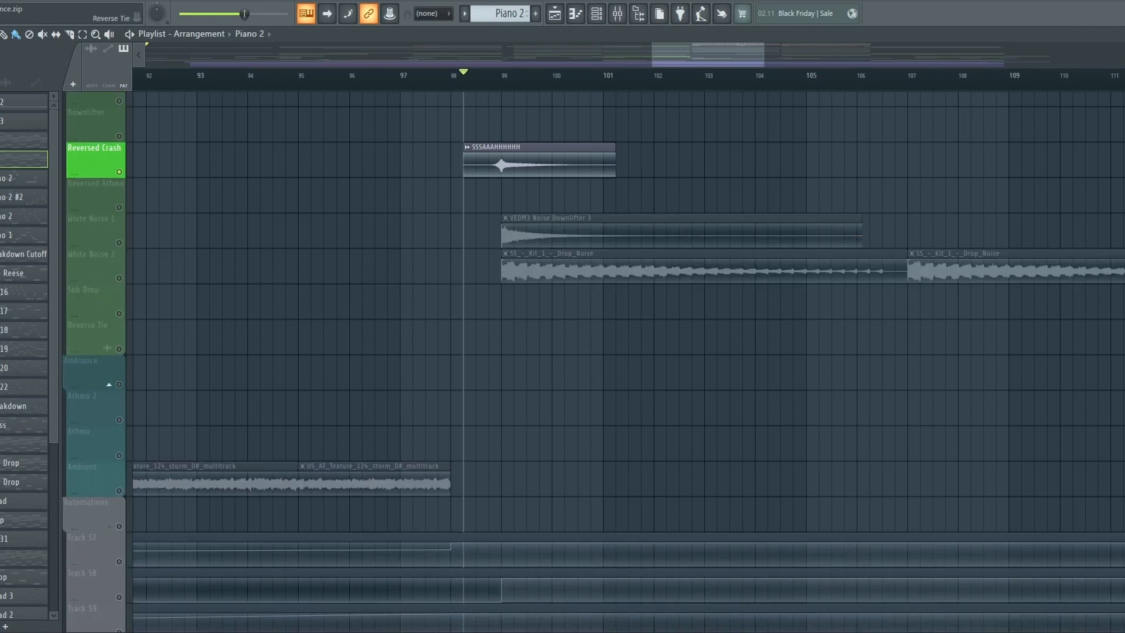
{"action": "key", "text": "space"}
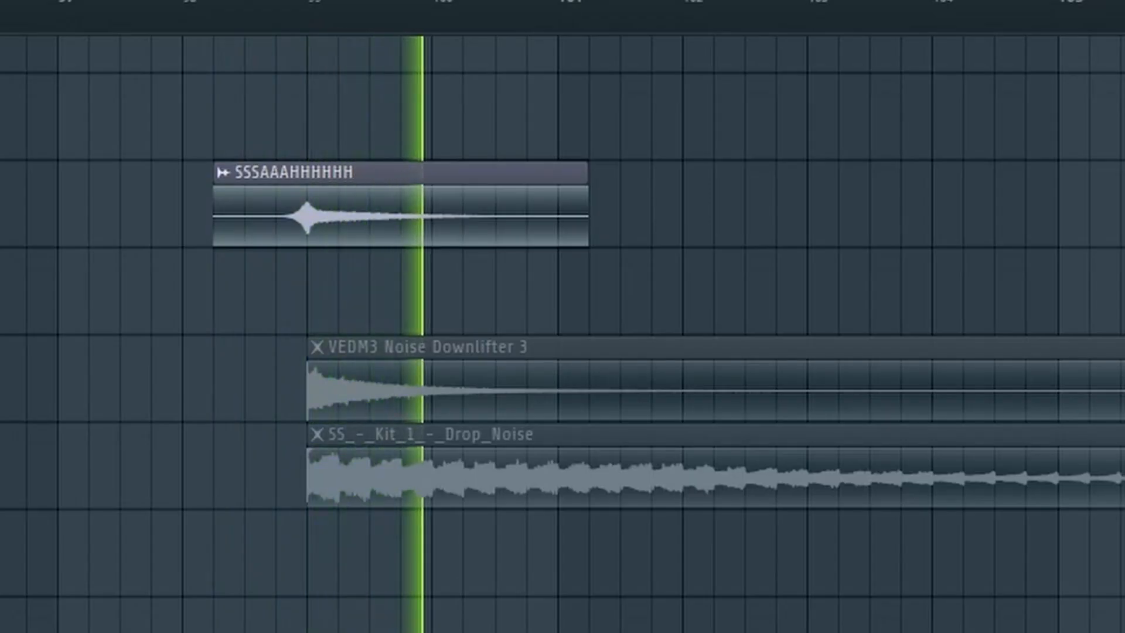
{"action": "key", "text": "space"}
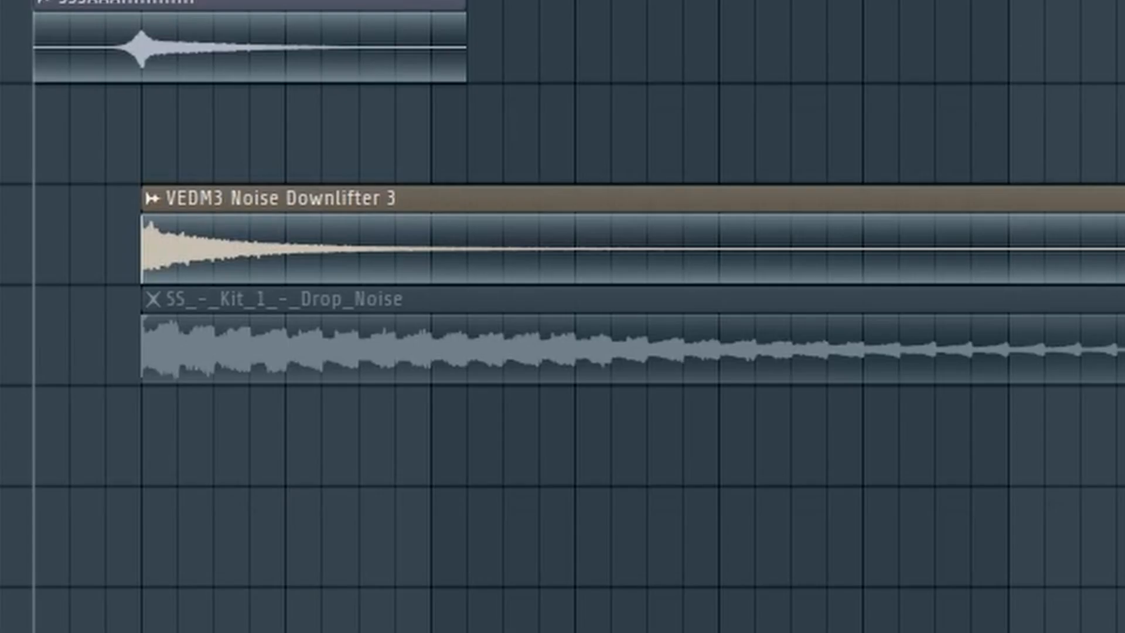
{"action": "key", "text": "space"}
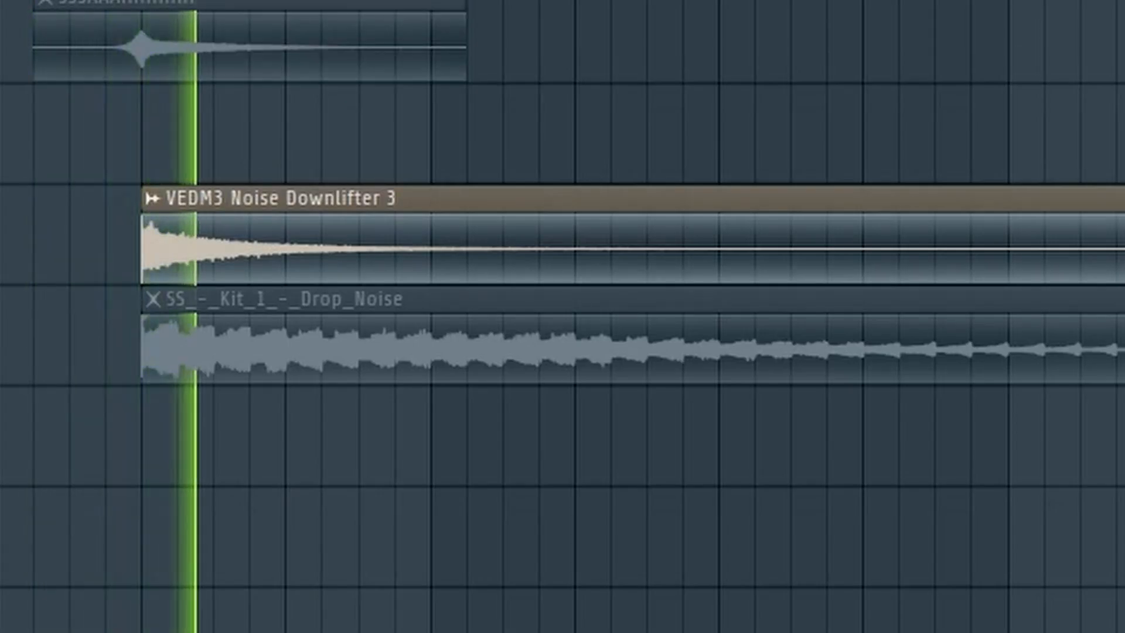
{"action": "key", "text": "space"}
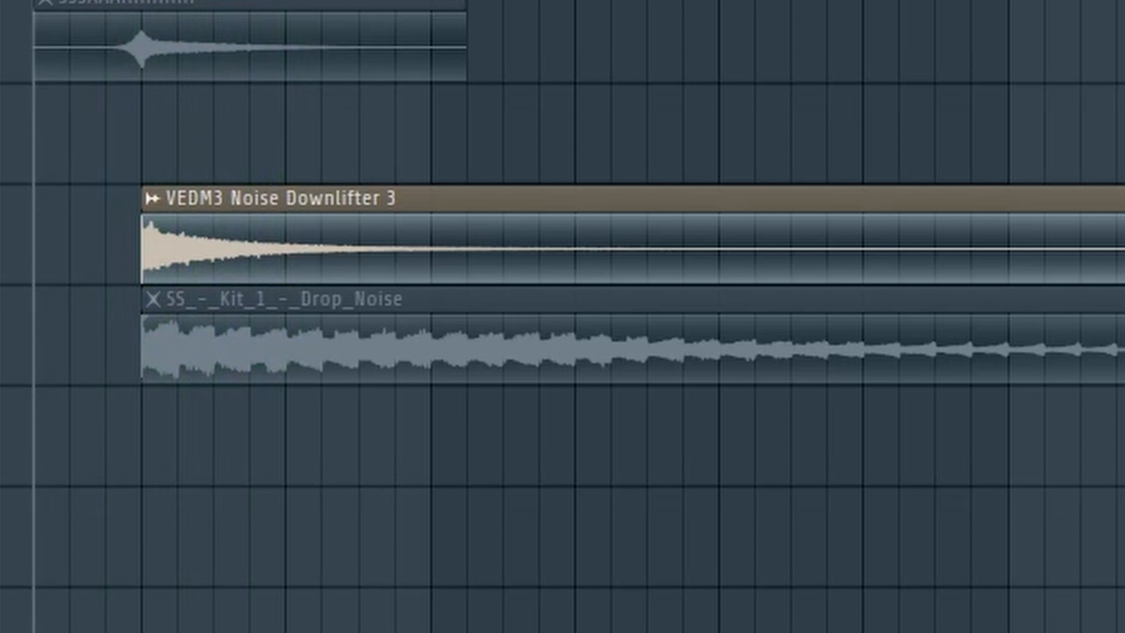